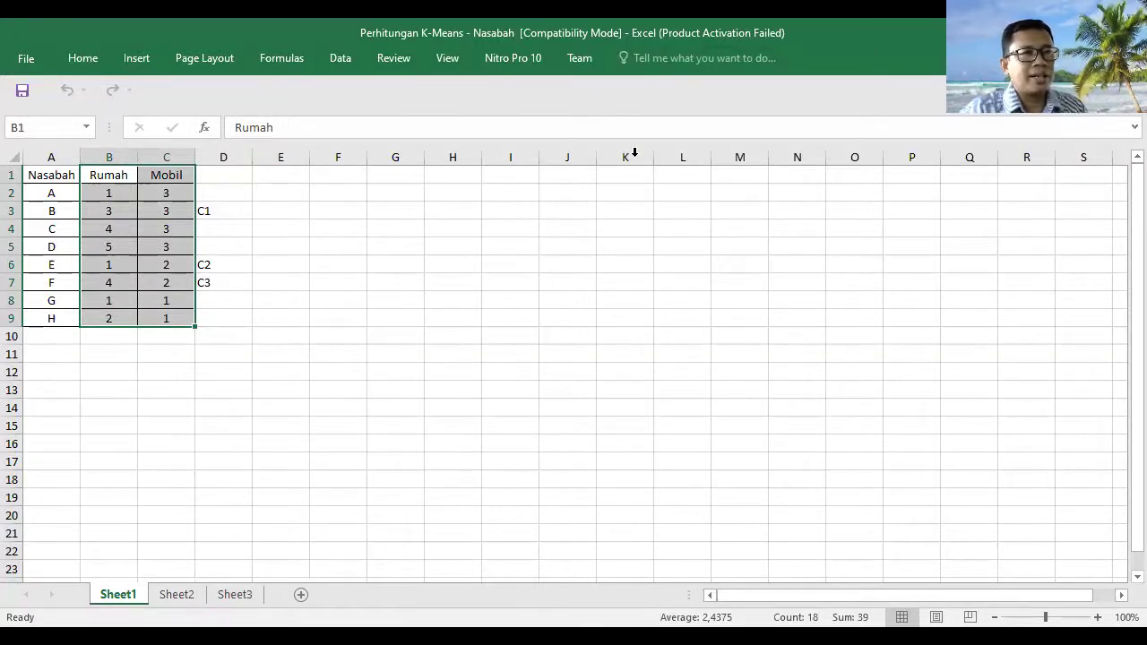
# - View the customer data and Modeling slides in the presentation and switch to RapidMiner
pyautogui.hotkey('alt', 'Tab')
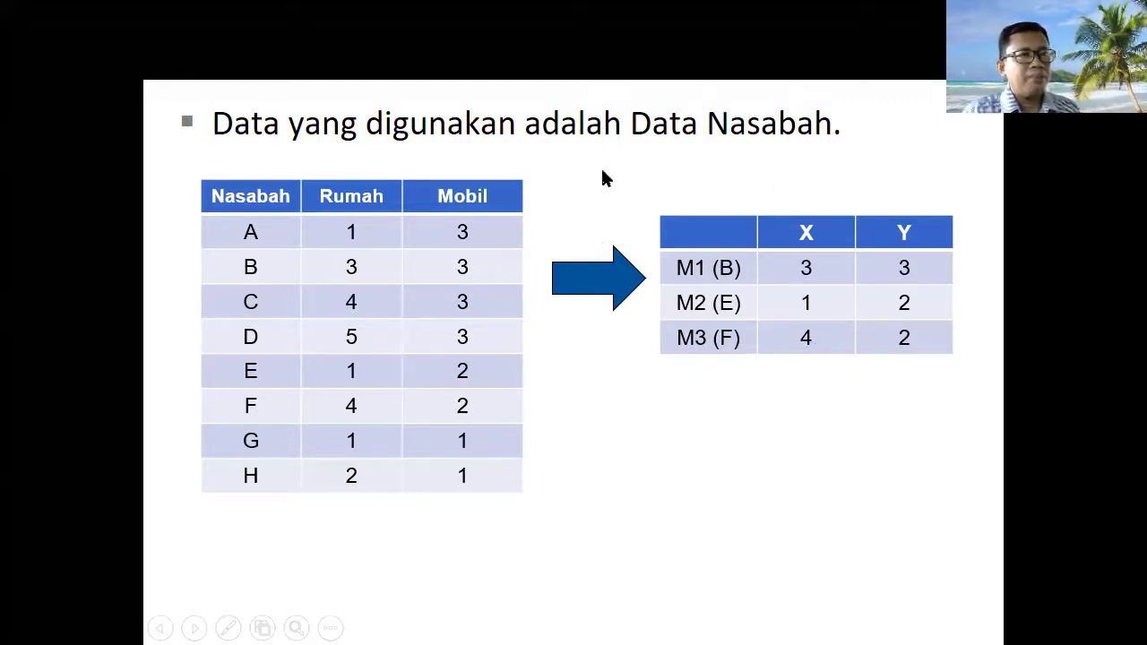
pyautogui.click(600, 236)
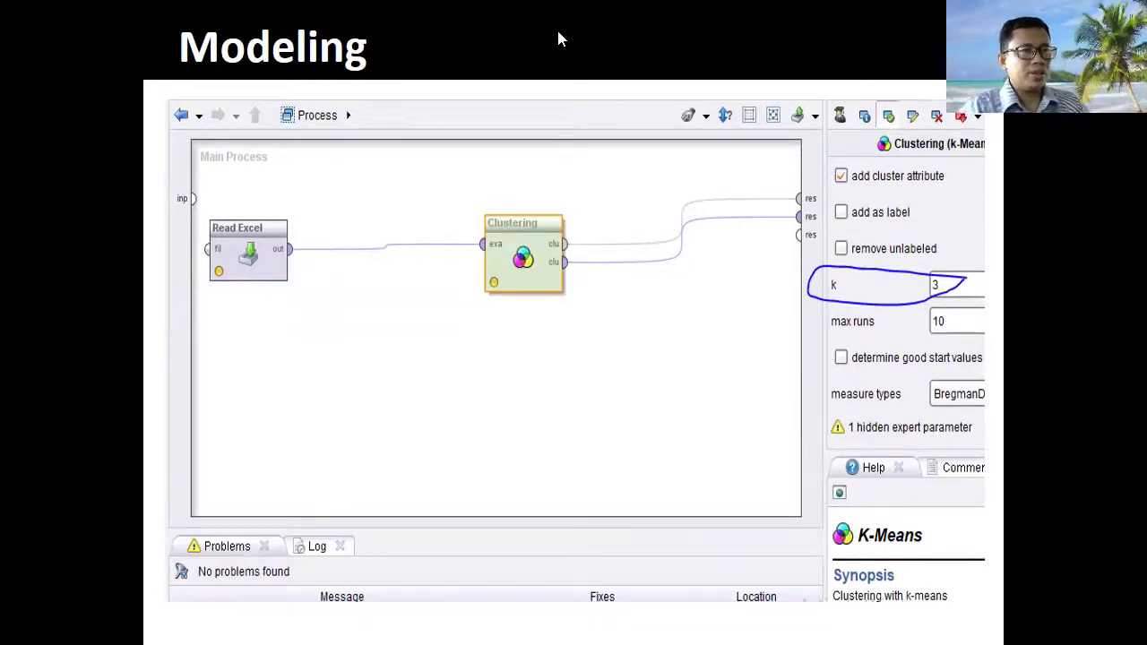
pyautogui.hotkey('alt', 'Tab')
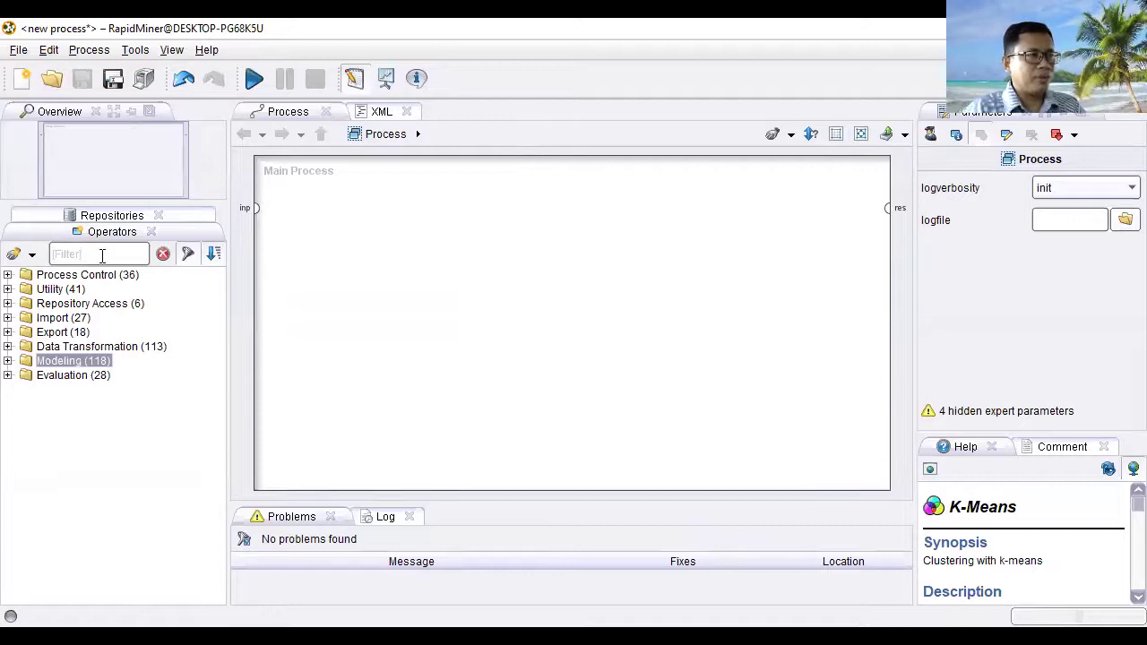
pyautogui.click(140, 251)
pyautogui.write('data')
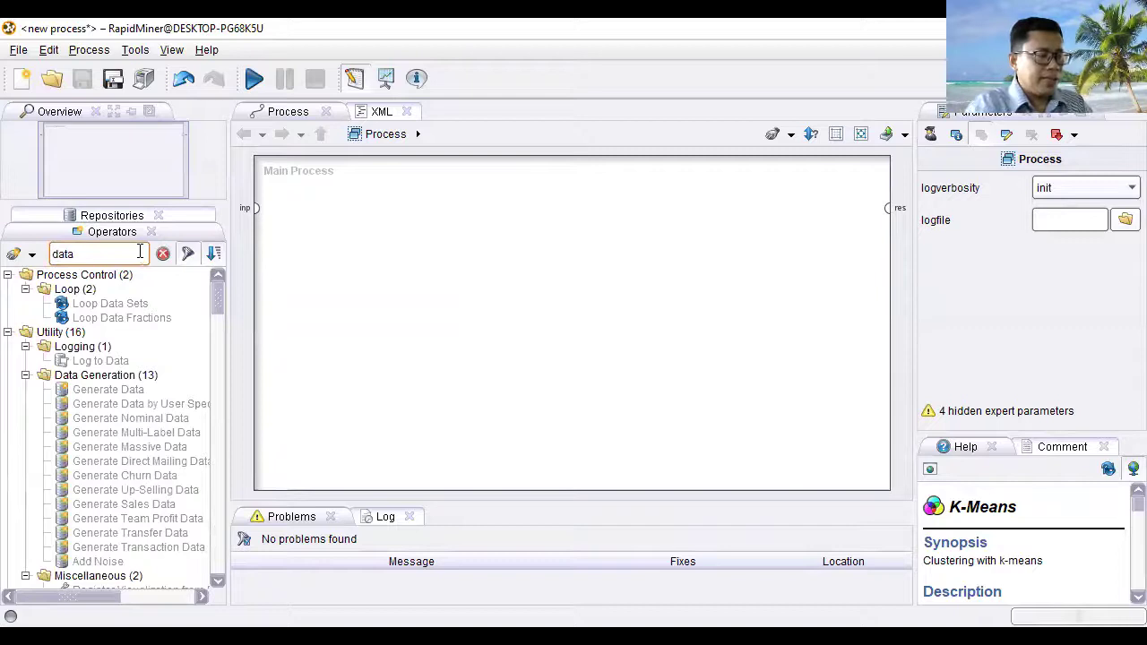
pyautogui.press('BackSpace')
pyautogui.press('BackSpace')
pyautogui.press('BackSpace')
pyautogui.press('BackSpace')
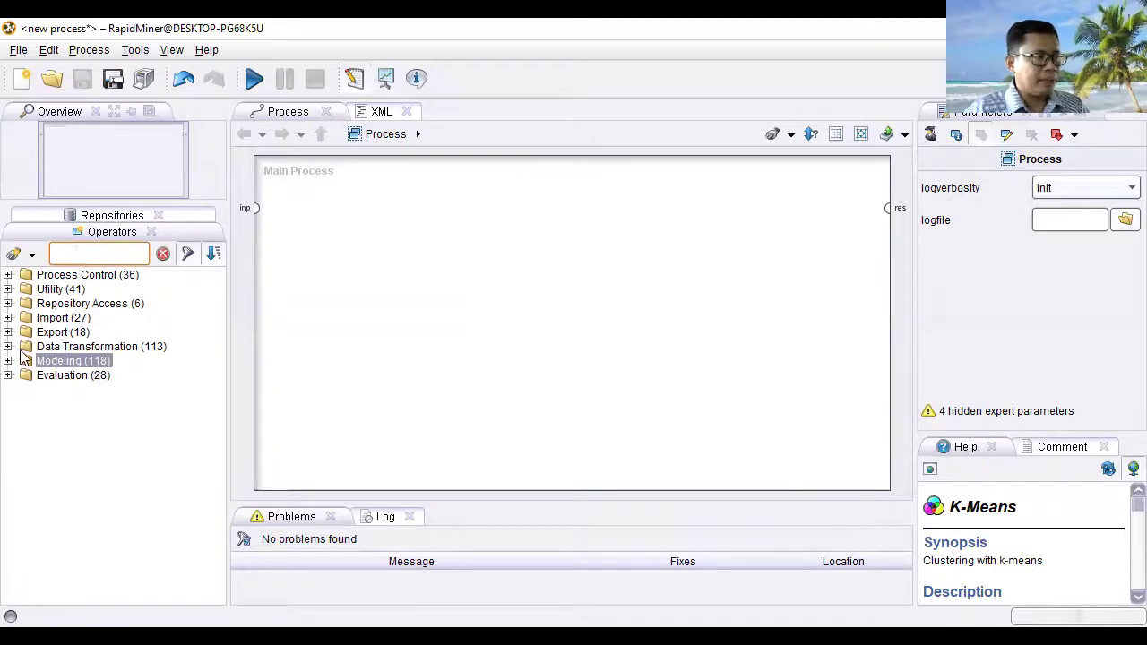
# - Add a Read Excel operator from the data import operators to the main process, with its output feeding the result port
pyautogui.click(7, 318)
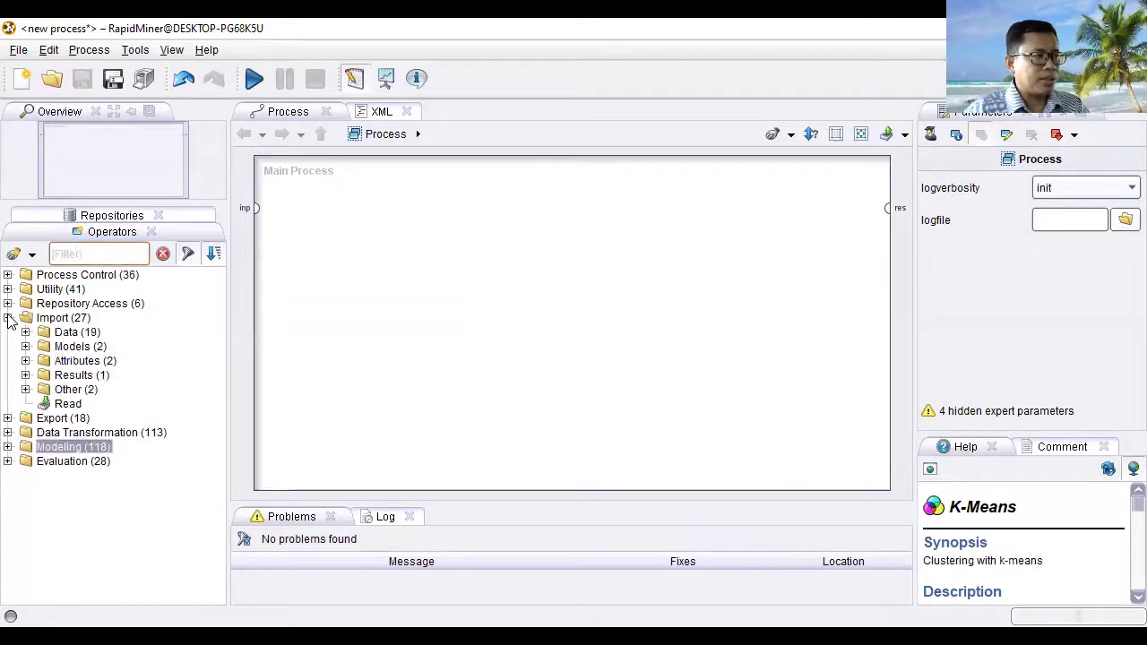
pyautogui.click(25, 332)
pyautogui.moveTo(105, 341); pyautogui.dragTo(346, 235)
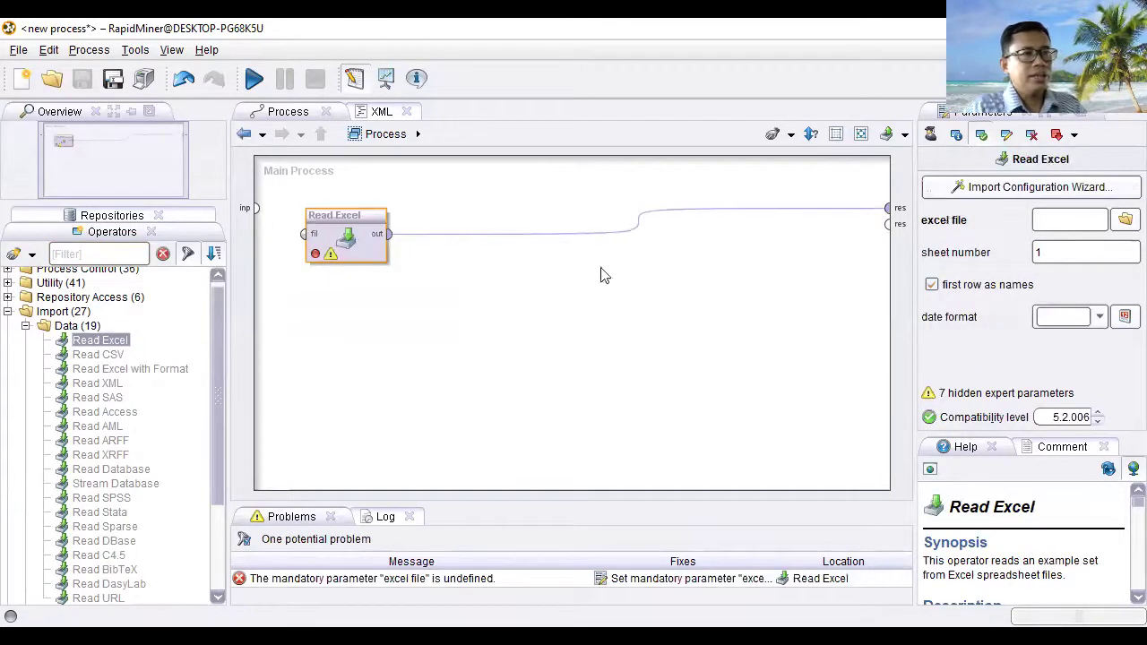
# - Start the Read Excel import configuration wizard and browse through drive D: to the Kampus folder
pyautogui.click(1008, 190)
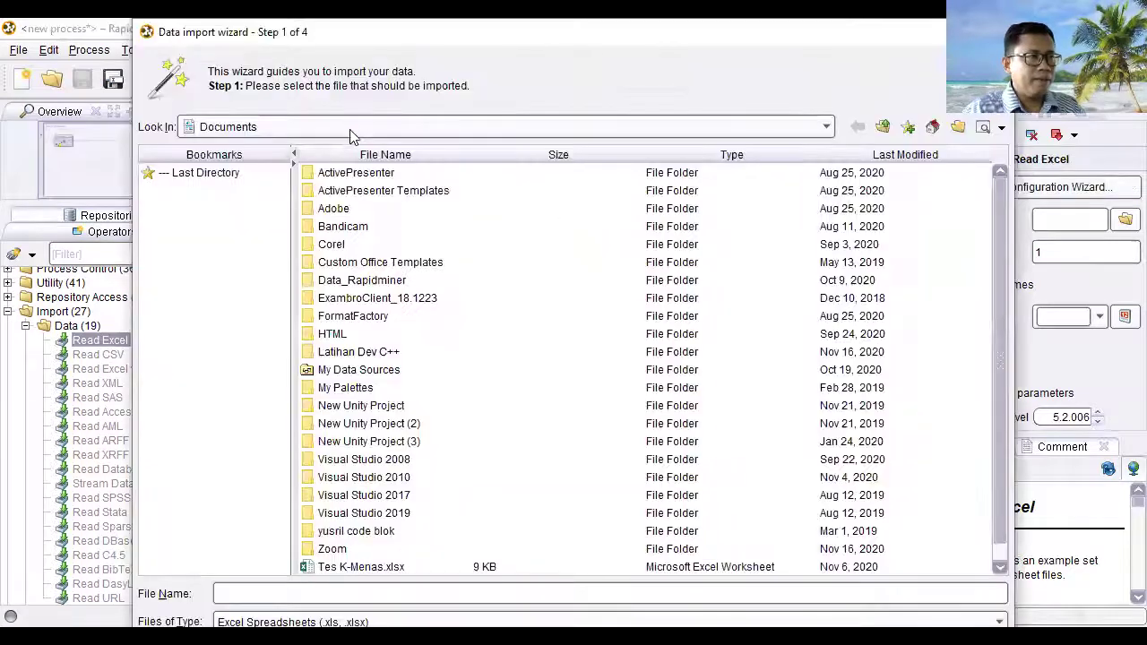
pyautogui.click(353, 128)
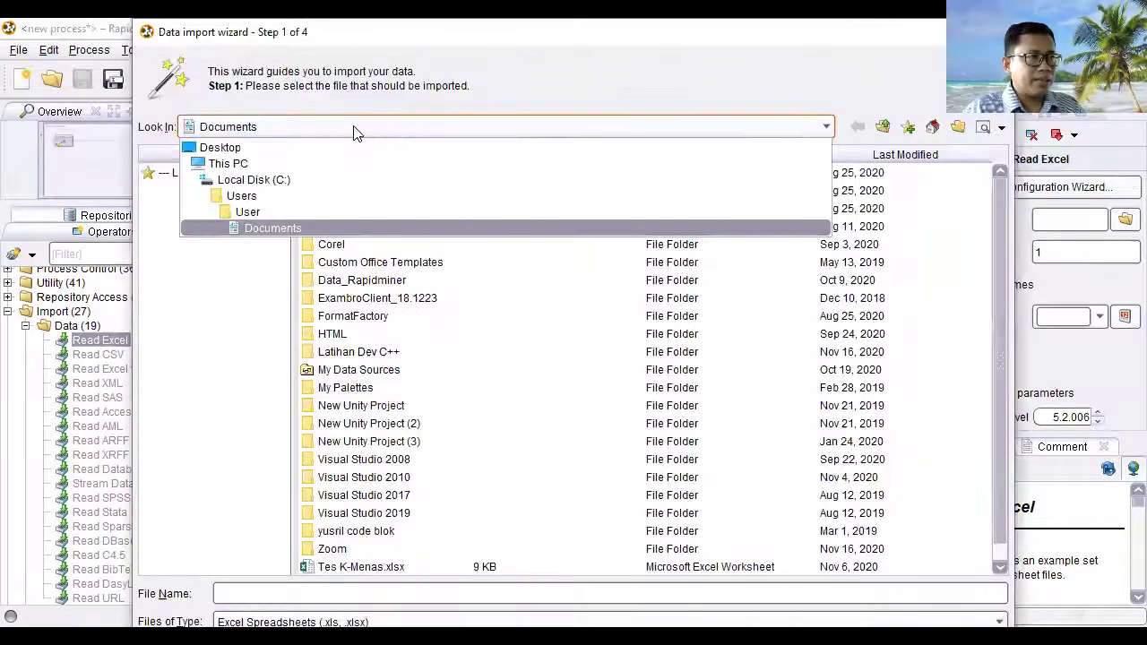
pyautogui.click(248, 163)
pyautogui.doubleClick(345, 191)
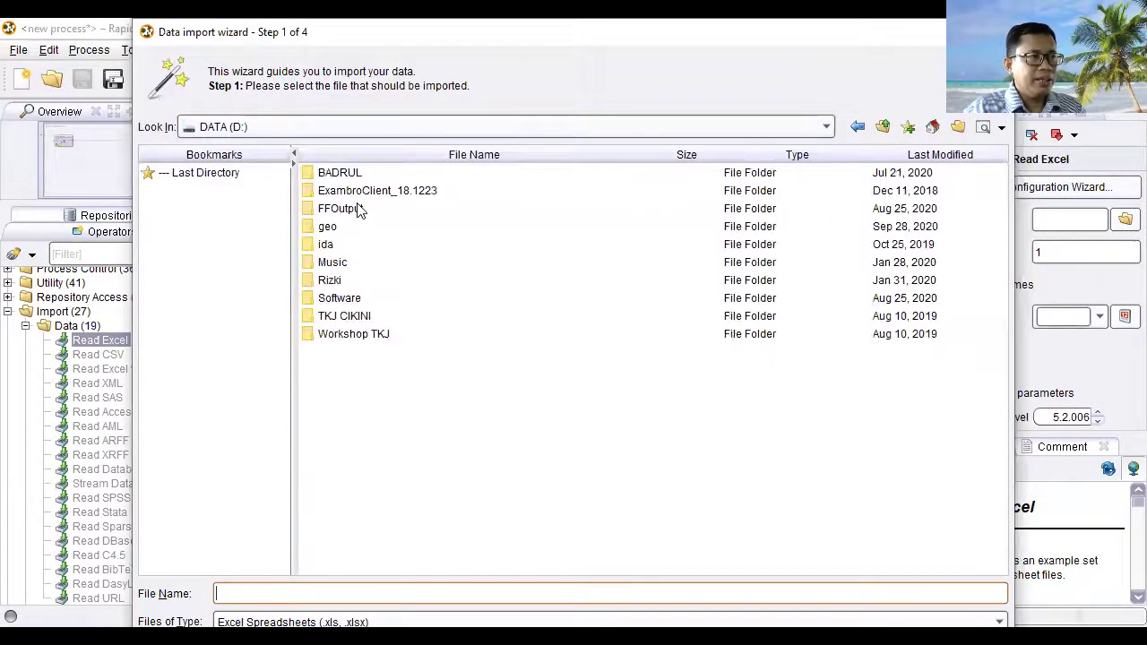
pyautogui.doubleClick(338, 172)
pyautogui.click(389, 282)
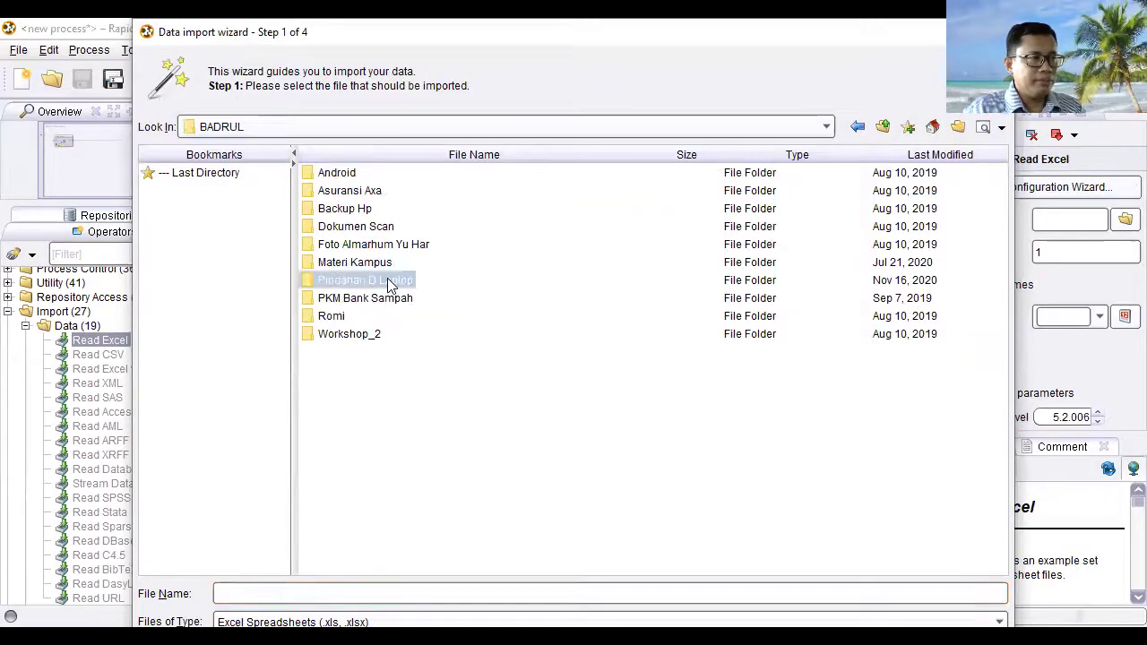
pyautogui.doubleClick(389, 281)
pyautogui.doubleClick(352, 174)
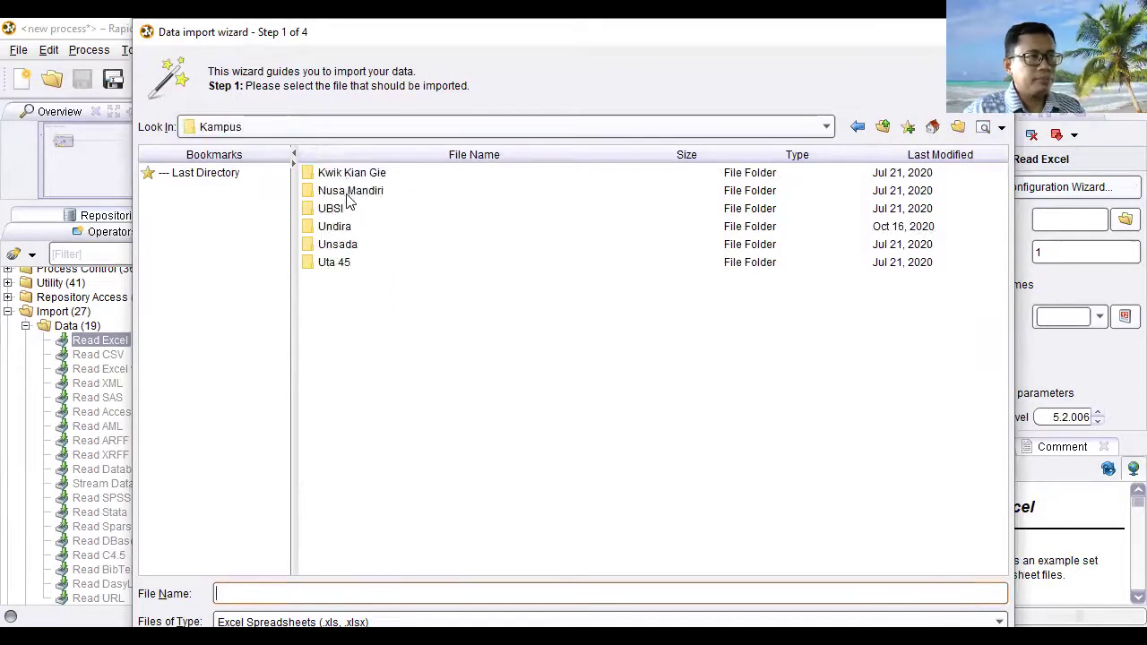
# - Choose Perhitungan K-Means - Nasabah.xls from the Bahan Kuliah ppt folder under Nusa Mandiri's Data Mining dan Kecerdasan Buatan course as the import file
pyautogui.doubleClick(349, 191)
pyautogui.doubleClick(477, 298)
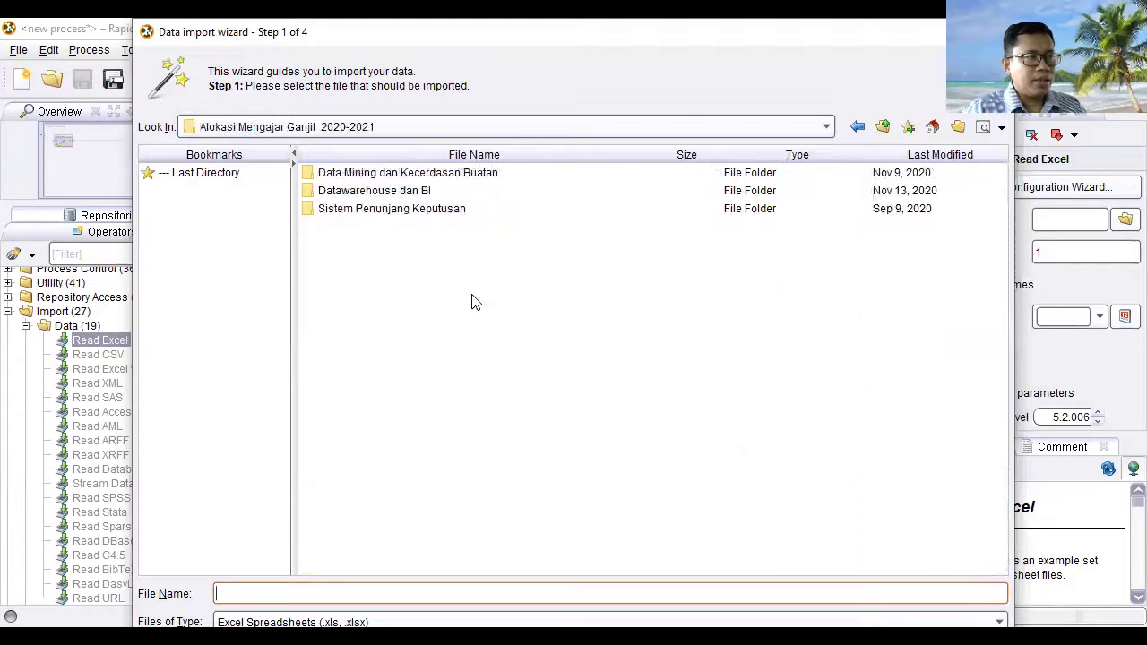
pyautogui.click(399, 180)
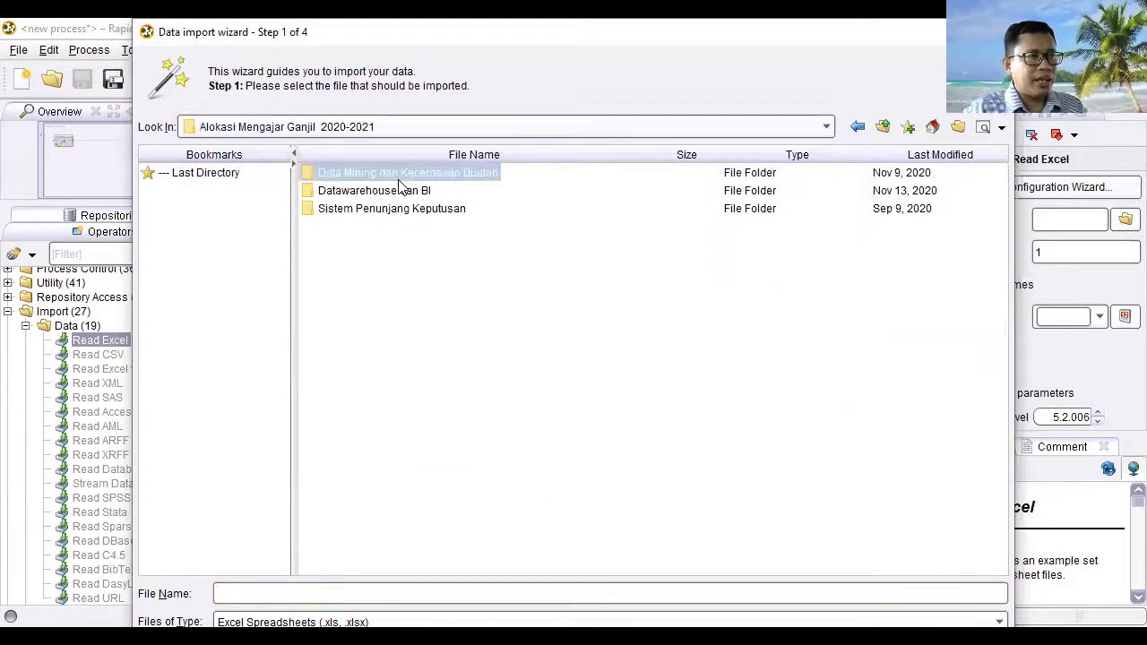
pyautogui.doubleClick(399, 180)
pyautogui.click(355, 179)
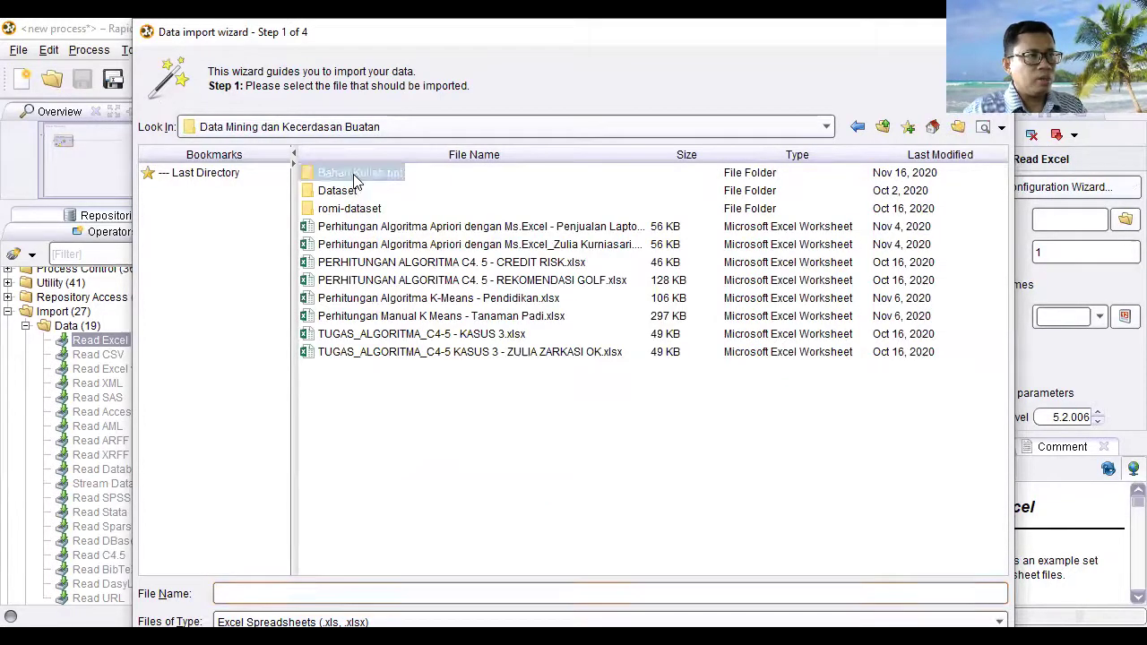
pyautogui.doubleClick(356, 179)
pyautogui.click(353, 178)
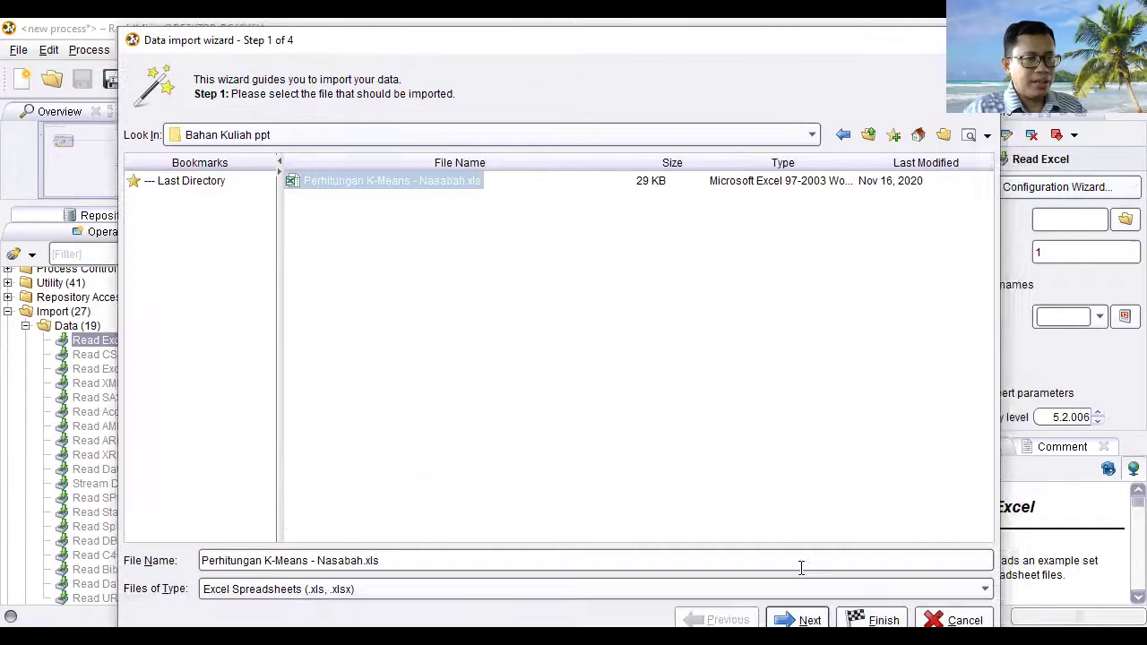
pyautogui.press('Return')
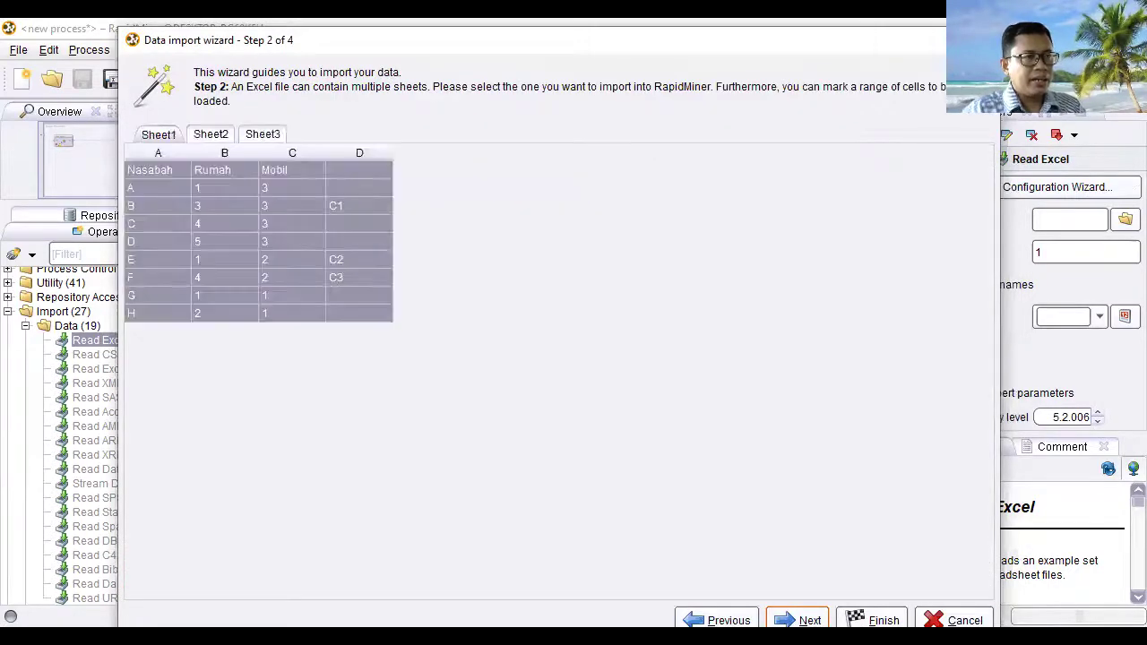
# - Import Sheet1 with its first row as attribute names, excluding the Nasabah and D columns, and complete the wizard
pyautogui.press('Return')
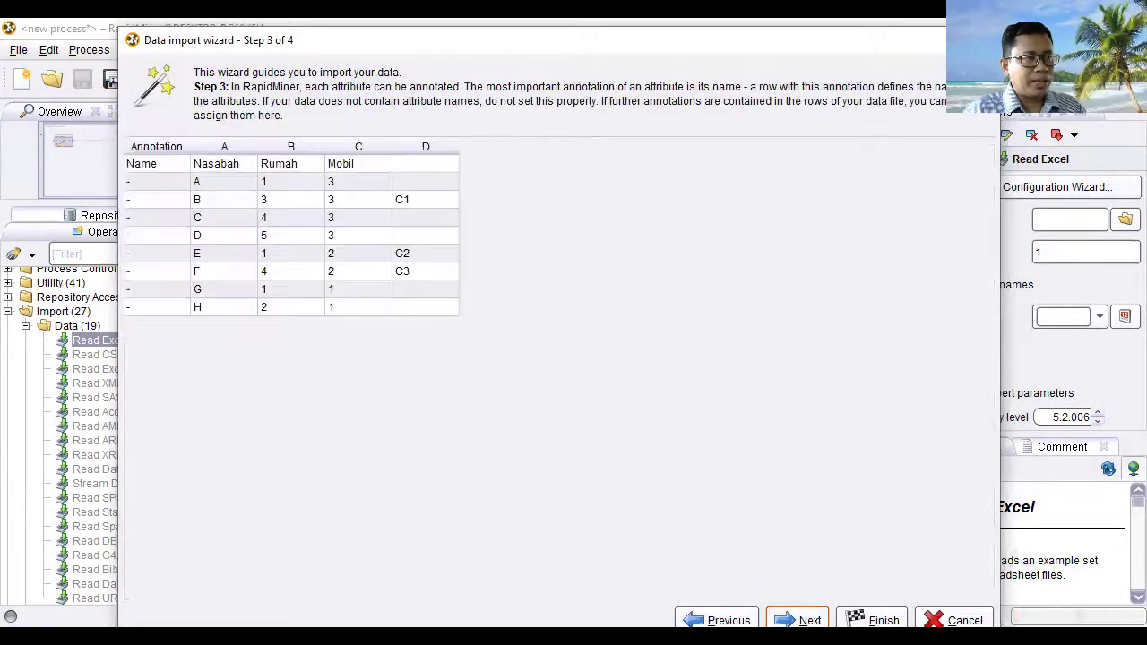
pyautogui.press('Return')
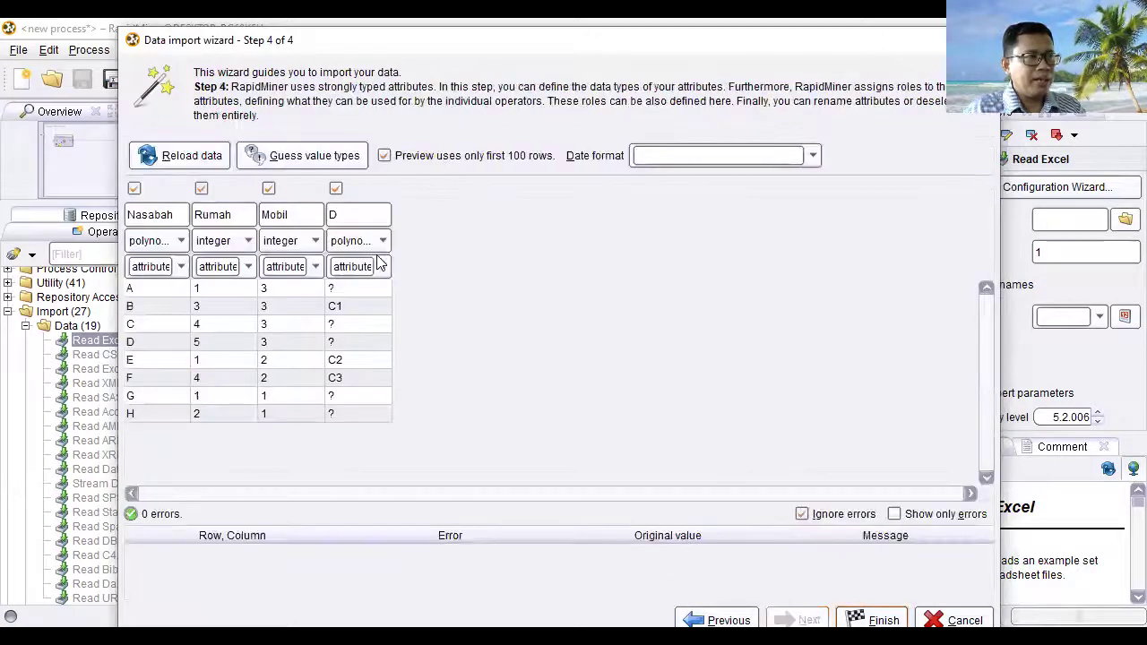
pyautogui.click(336, 190)
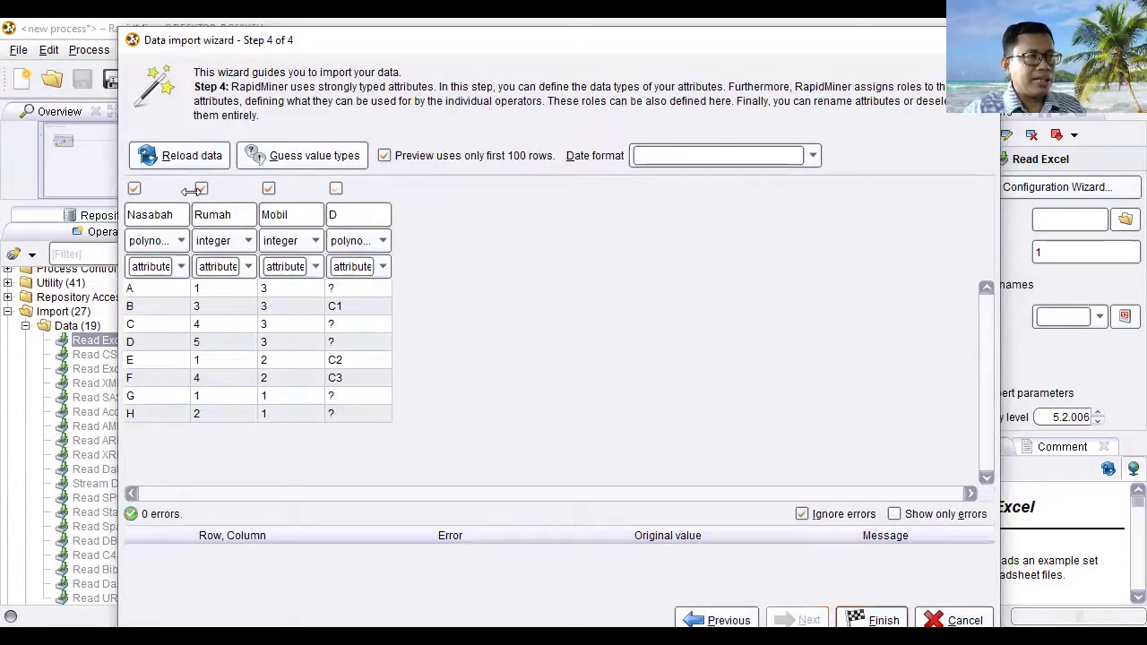
pyautogui.click(134, 190)
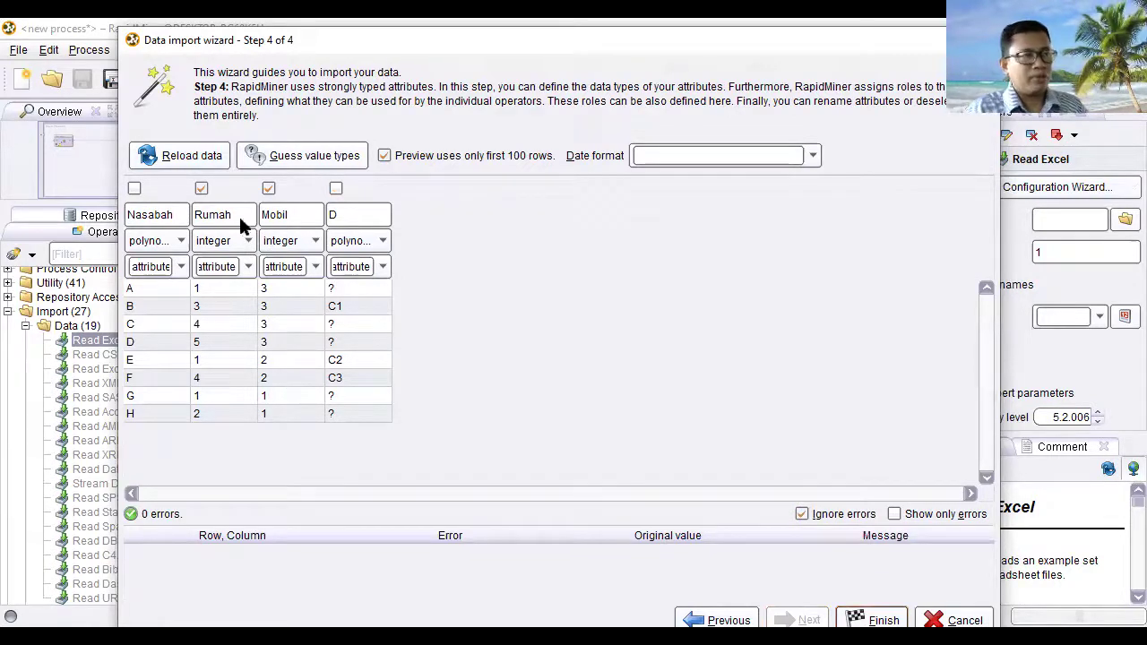
pyautogui.click(872, 619)
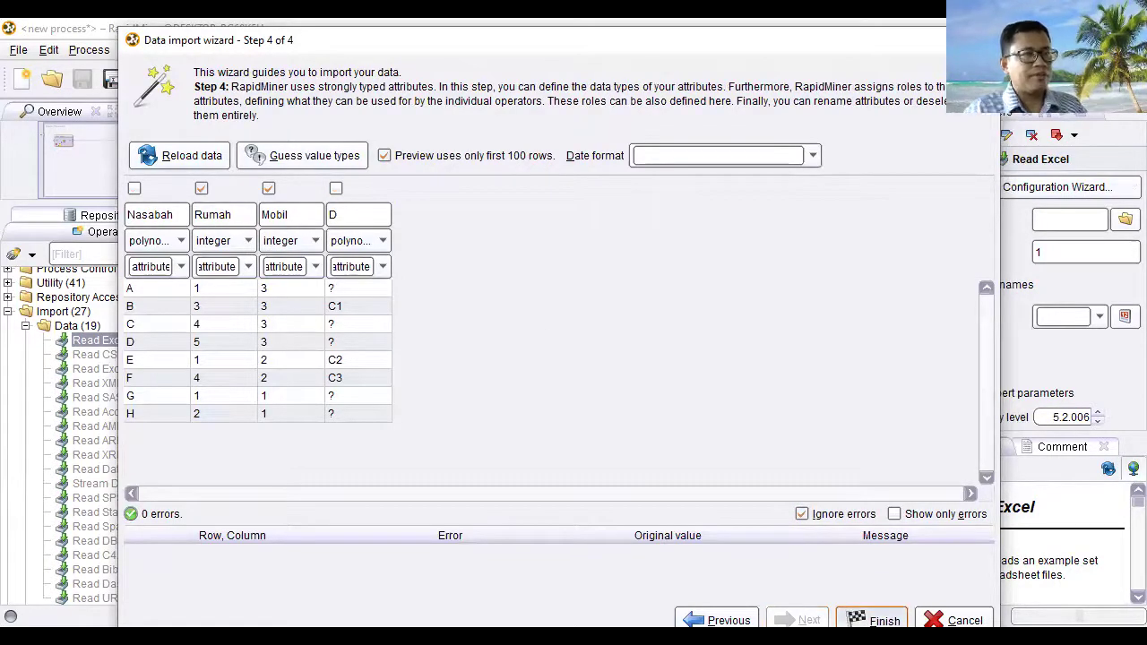
# - Add a k-Means clustering operator after Read Excel and connect both of its outputs to the process result ports
pyautogui.click(8, 312)
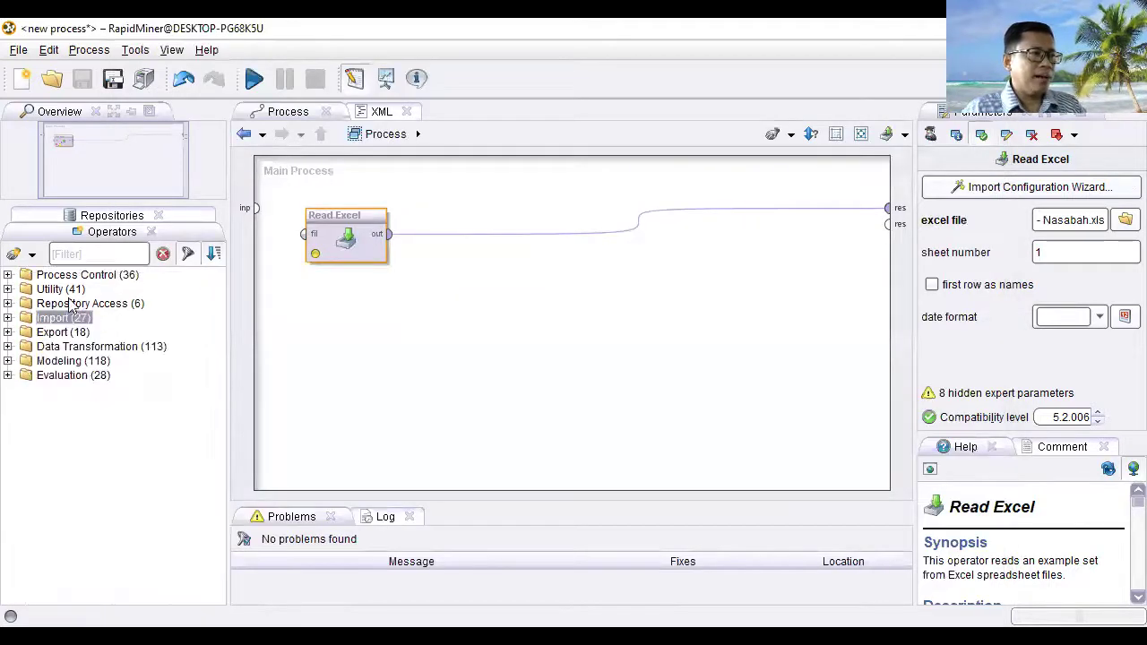
pyautogui.click(8, 360)
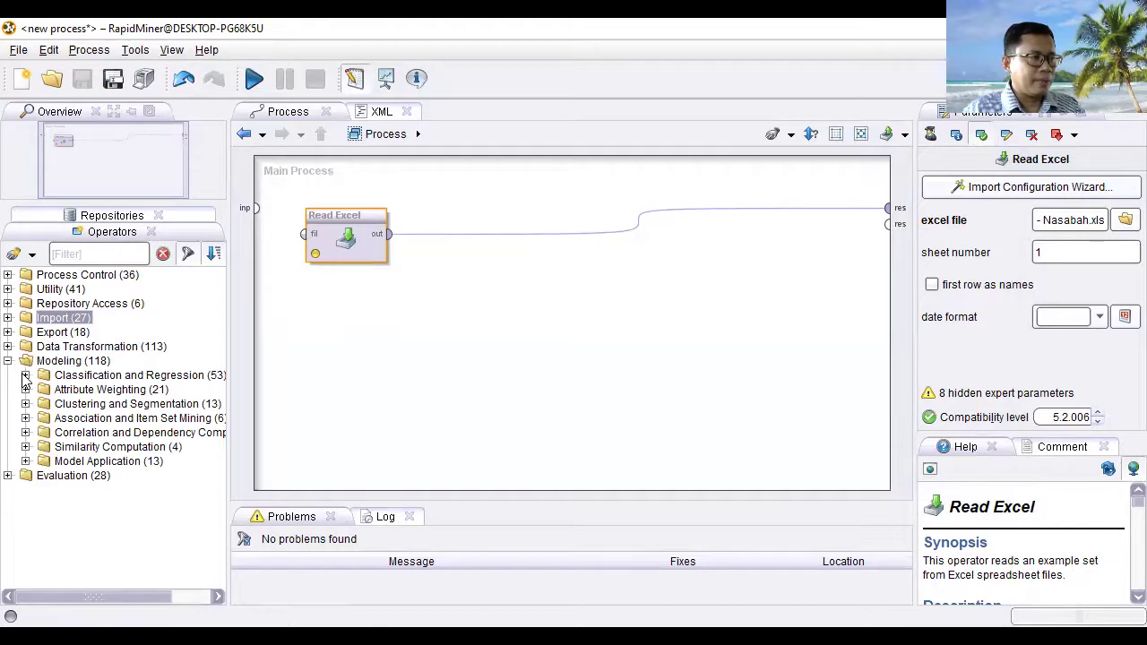
pyautogui.click(26, 374)
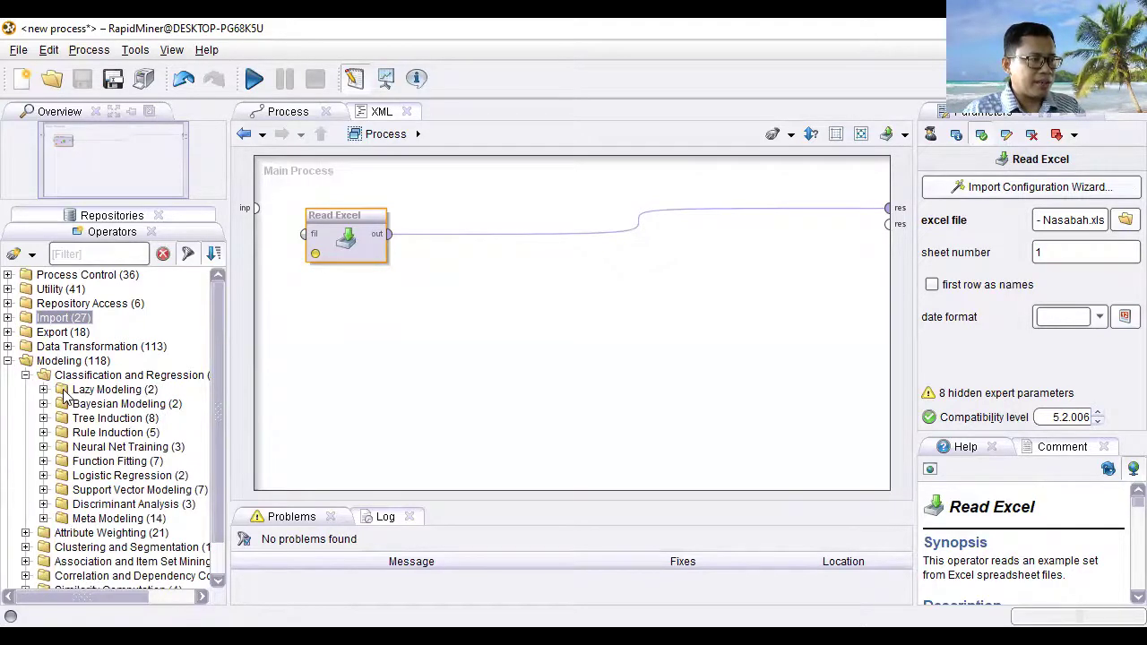
pyautogui.click(26, 374)
pyautogui.click(26, 374)
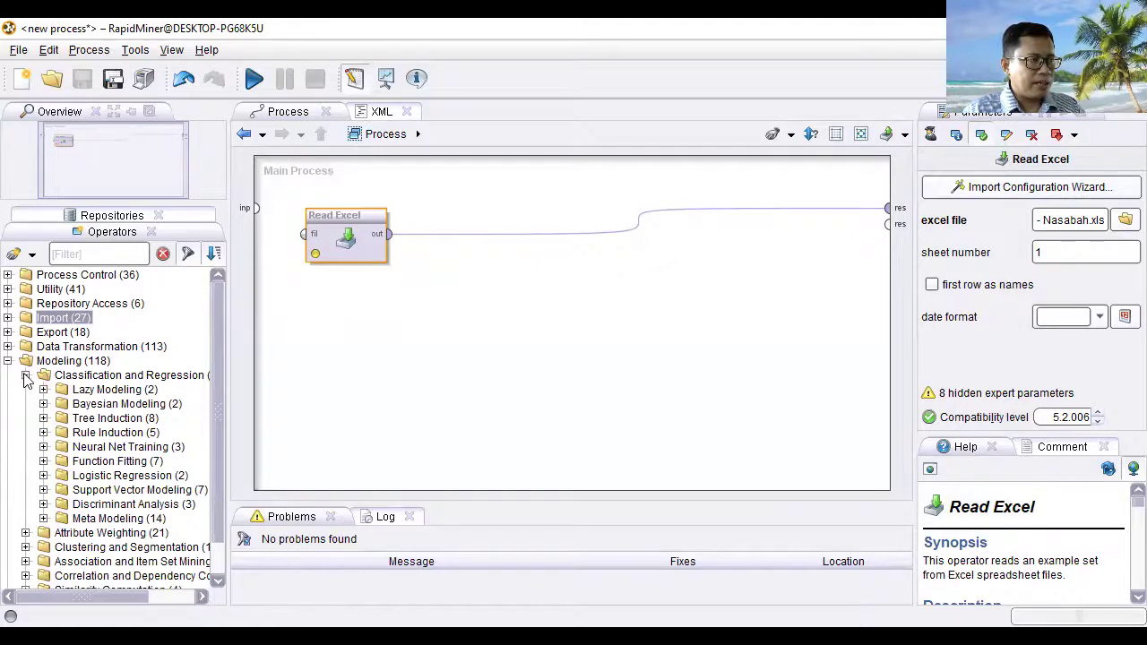
pyautogui.click(26, 374)
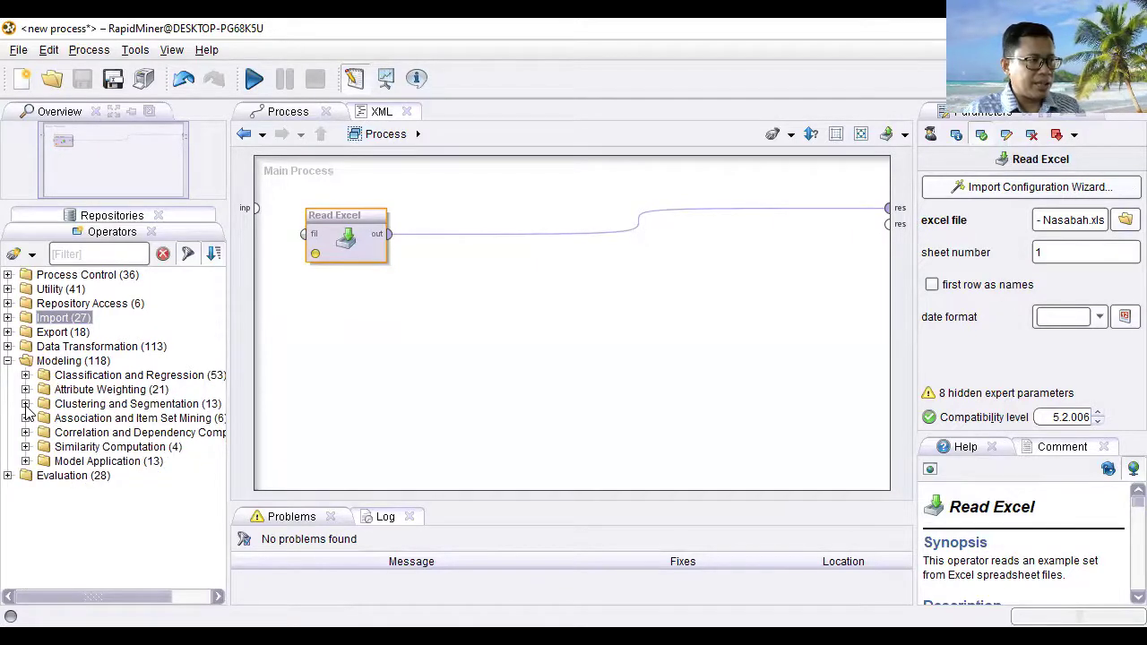
pyautogui.click(26, 404)
pyautogui.moveTo(93, 411); pyautogui.dragTo(395, 340)
pyautogui.moveTo(554, 242); pyautogui.dragTo(888, 224)
# - Set the number of clusters k to 3 for the Clustering operator
pyautogui.click(544, 235)
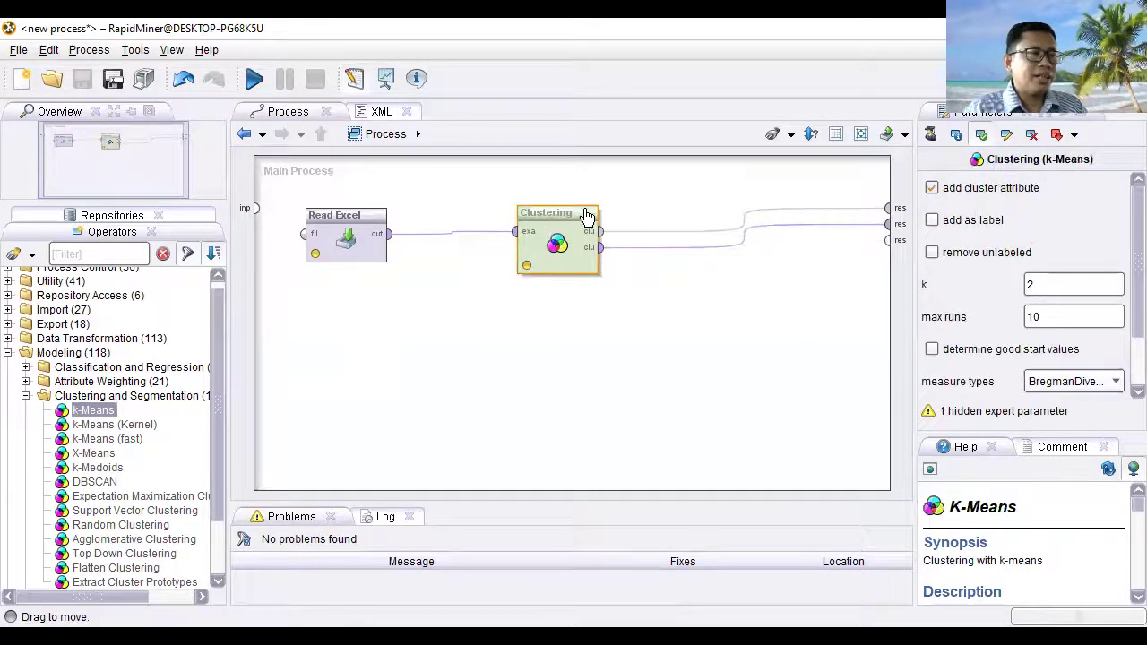
pyautogui.doubleClick(1047, 281)
pyautogui.write('3')
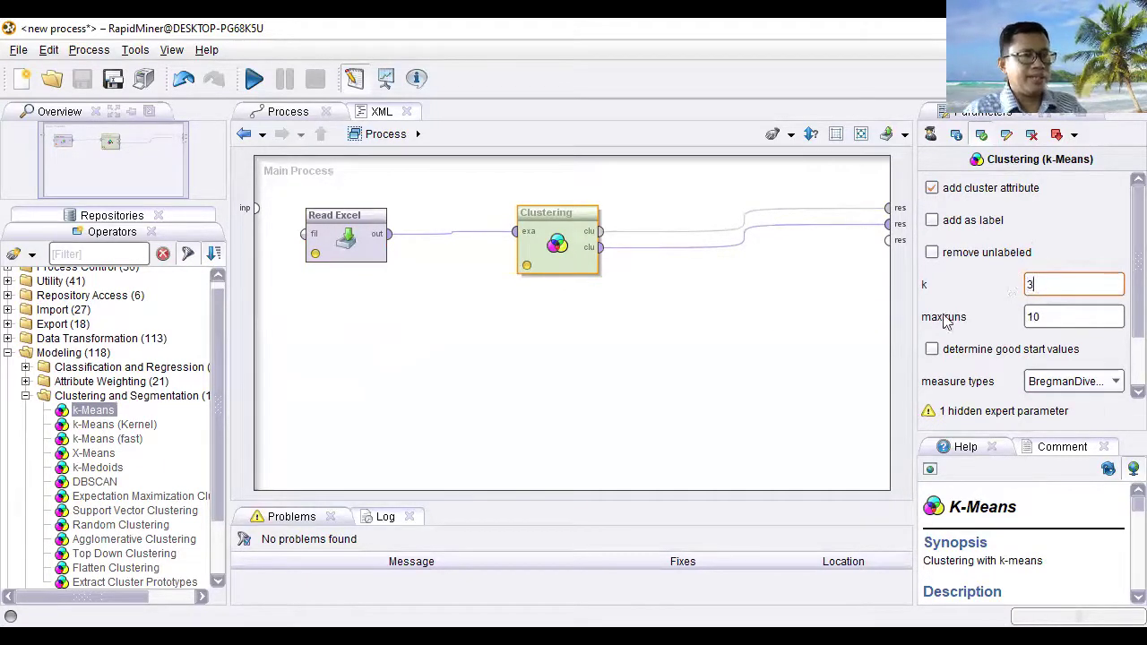
pyautogui.click(746, 327)
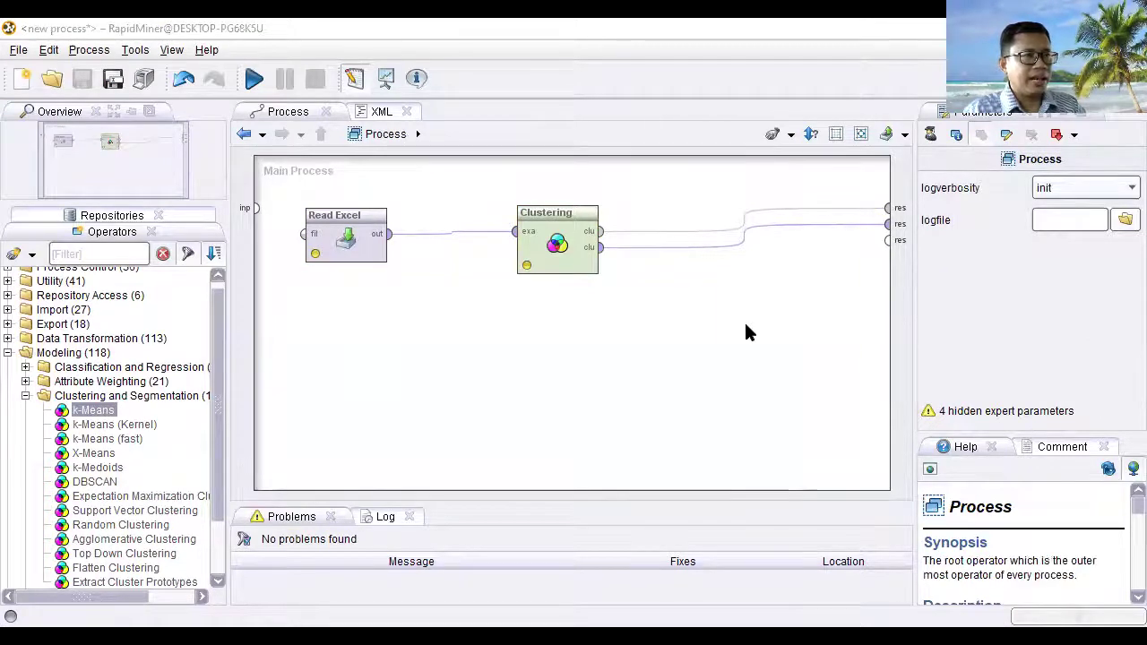
# - Run the process without saving it, closing the old results first
pyautogui.press('F11')
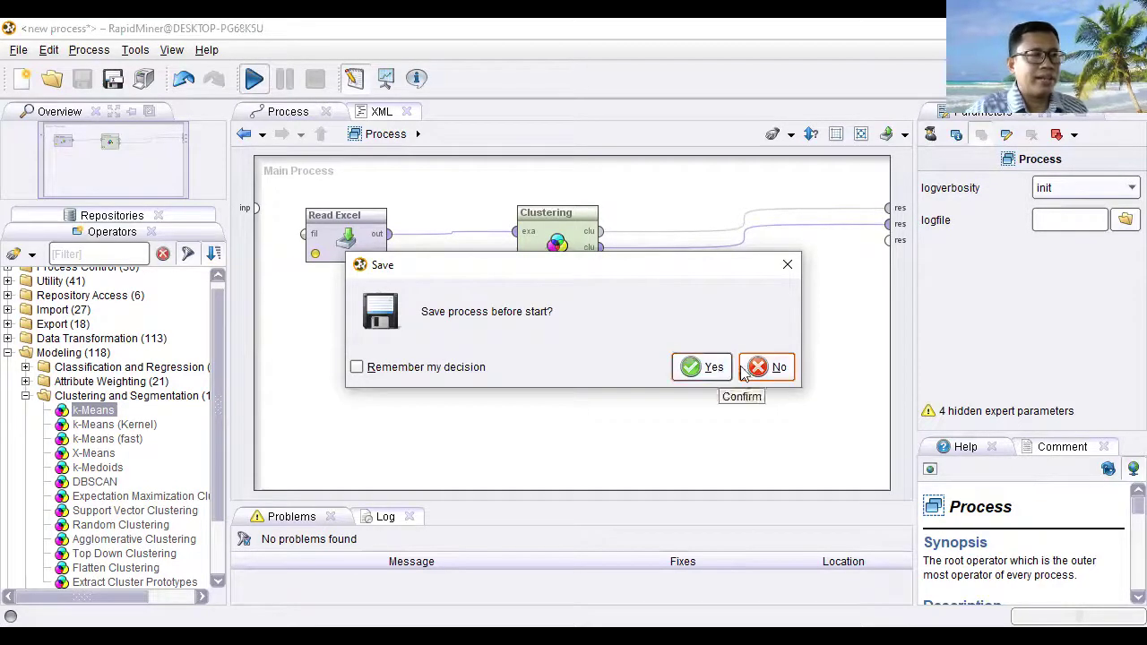
pyautogui.click(767, 370)
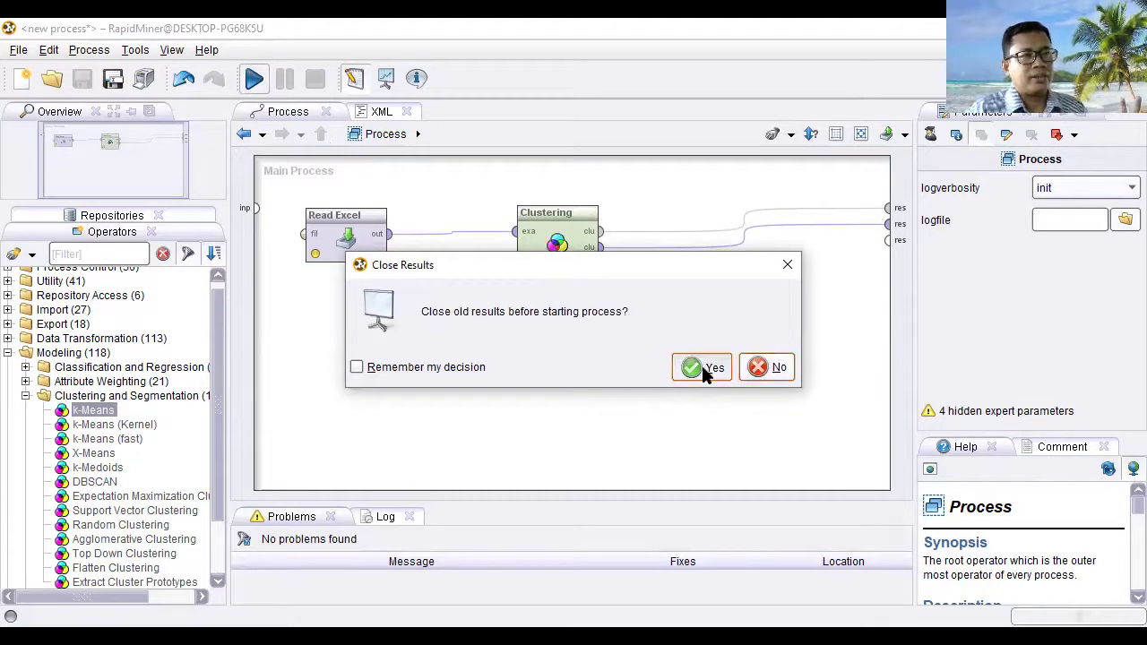
pyautogui.click(701, 369)
pyautogui.click(700, 367)
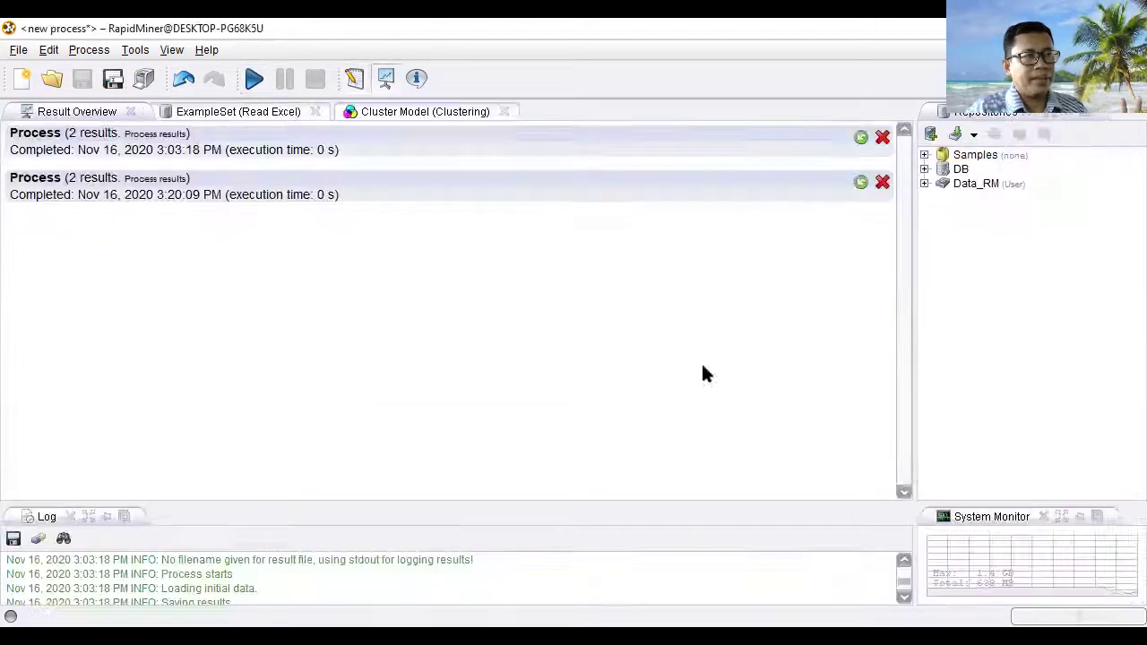
# - Show the ExampleSet result in Data View to examine the cluster assigned to each row
pyautogui.click(229, 111)
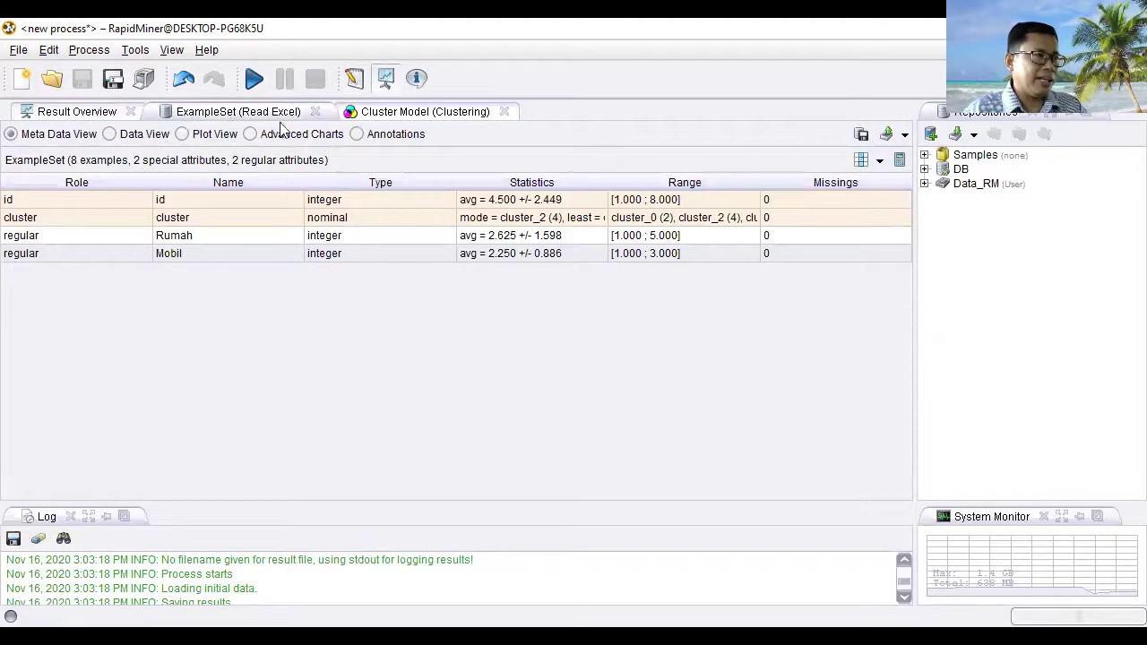
pyautogui.click(112, 135)
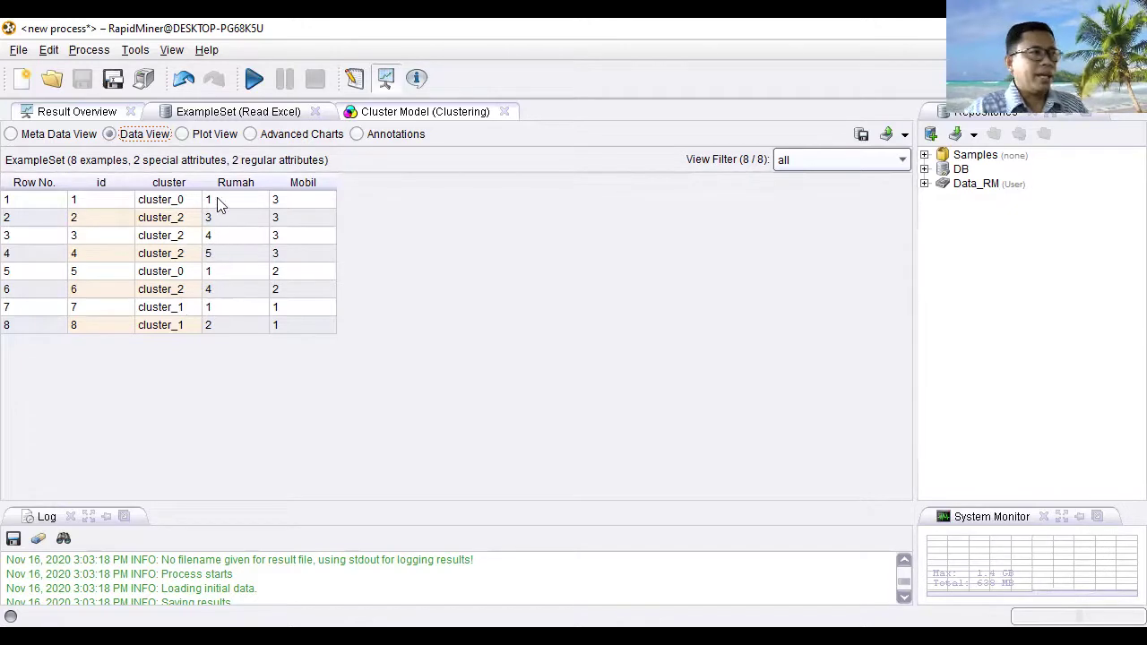
# - Show the ExampleSet result in Plot View to examine the scatter plot of the clusters
pyautogui.click(186, 136)
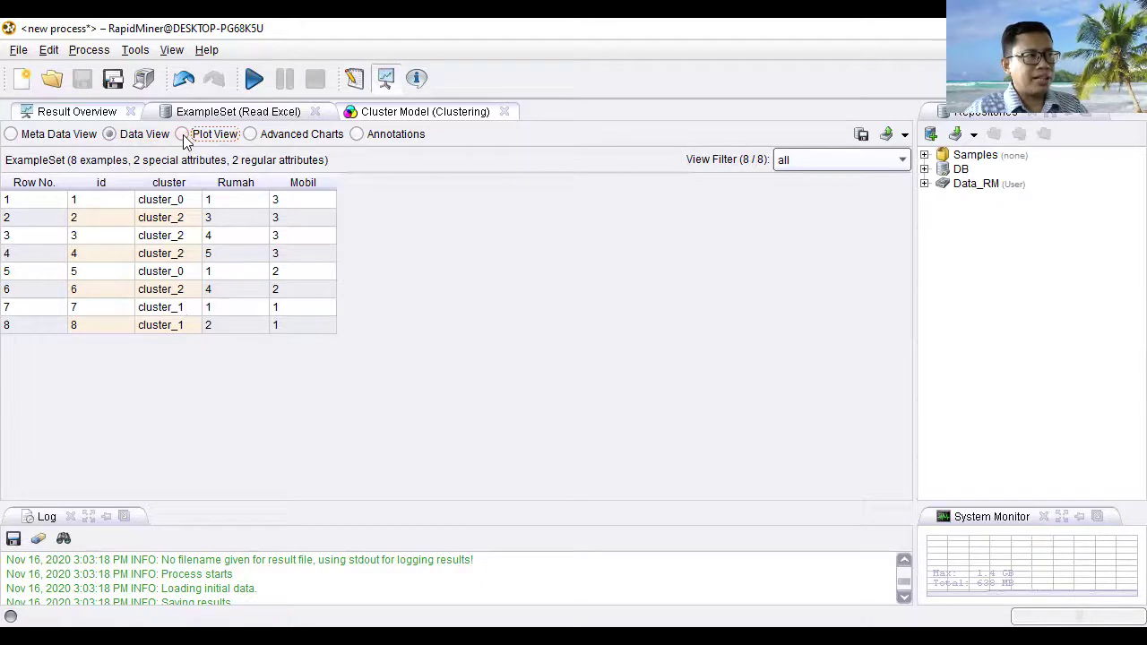
pyautogui.click(183, 135)
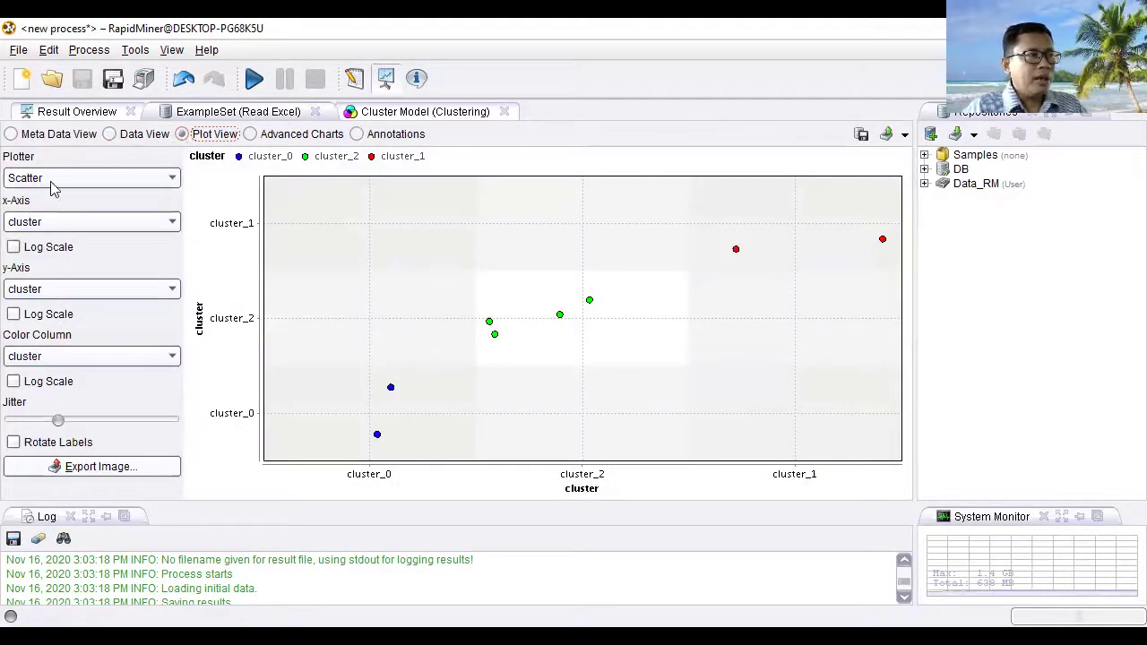
# - Reset the scatter plot's x-axis, y-axis and color column to None and reduce the jitter to its minimum
pyautogui.click(163, 221)
pyautogui.click(24, 241)
pyautogui.click(170, 288)
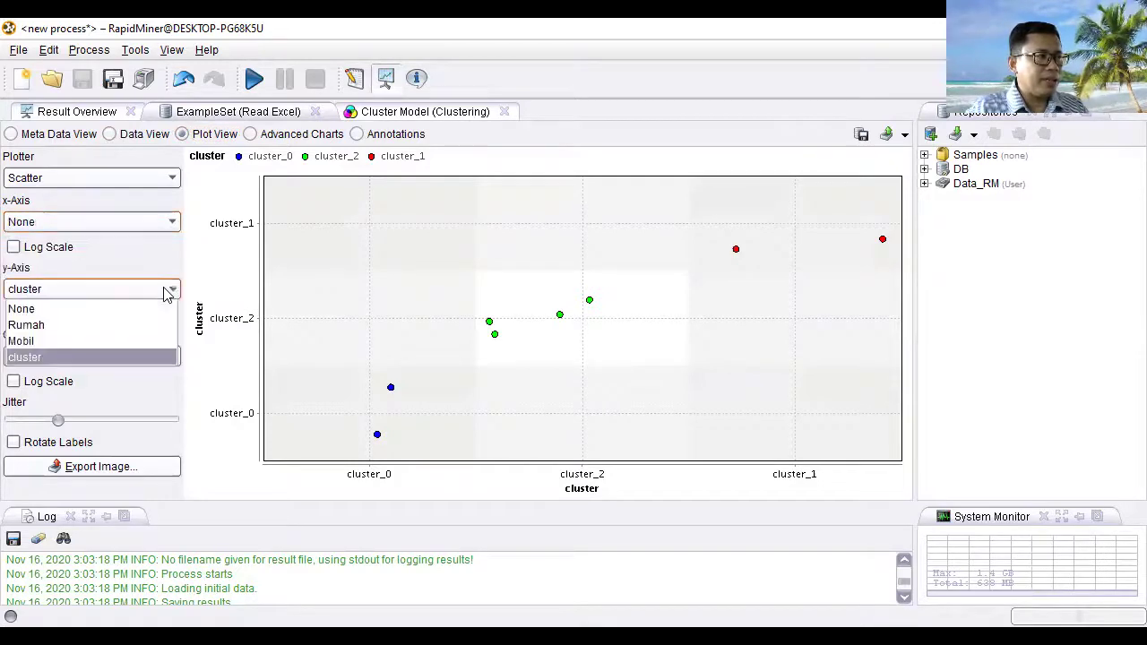
pyautogui.click(65, 324)
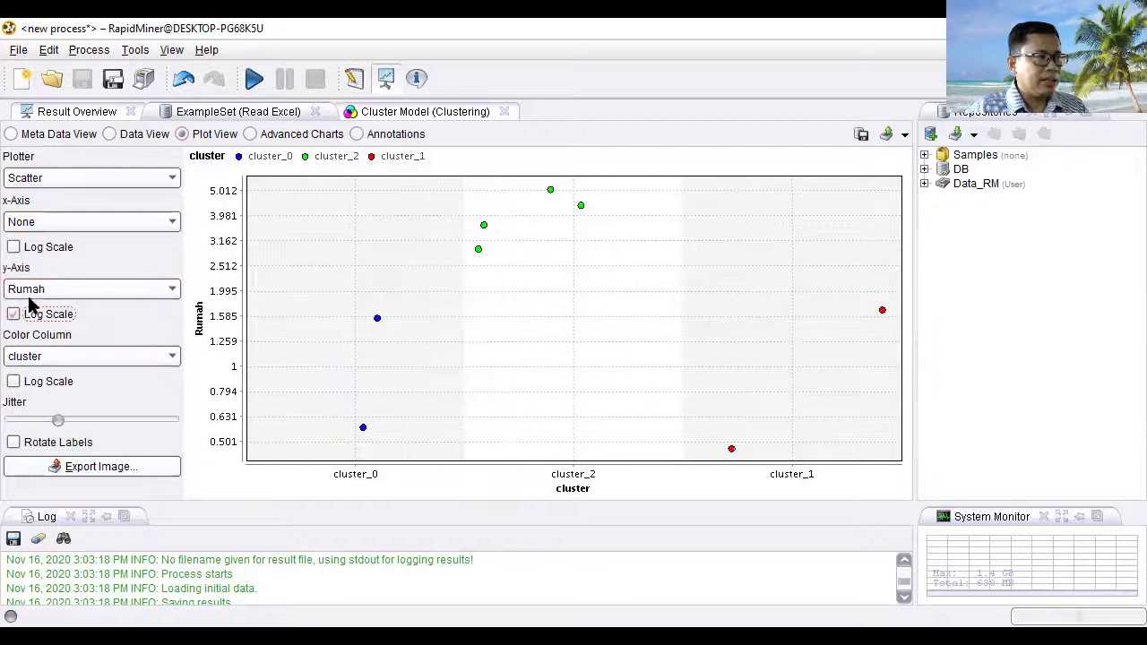
pyautogui.click(134, 288)
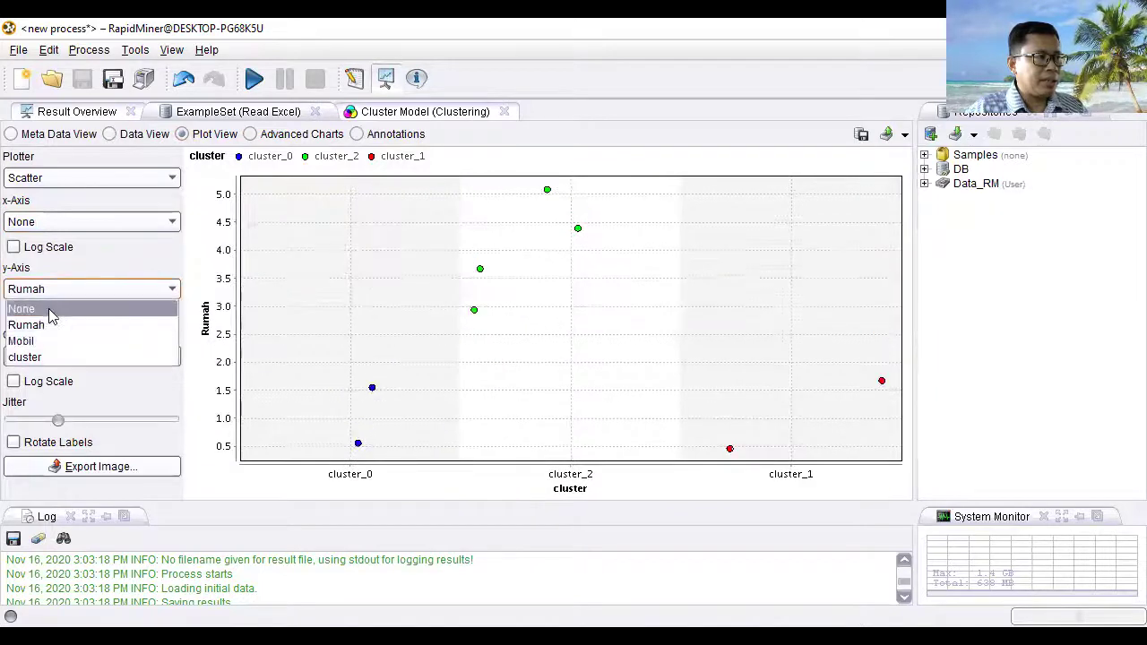
pyautogui.click(36, 308)
pyautogui.click(105, 357)
pyautogui.click(40, 374)
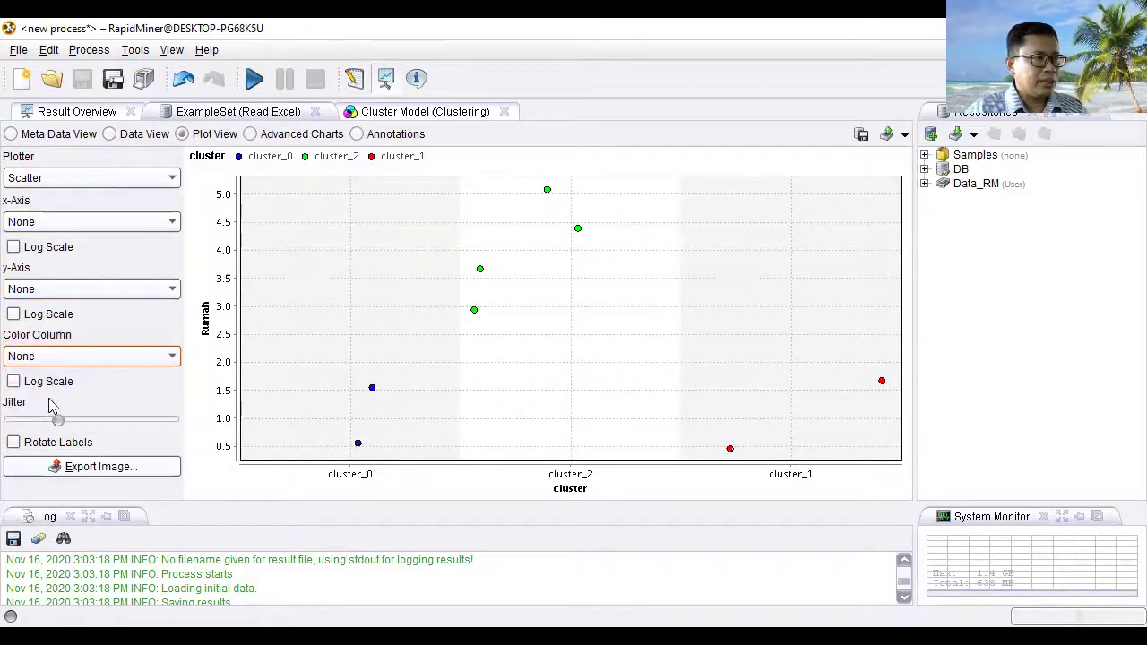
pyautogui.moveTo(54, 419); pyautogui.dragTo(11, 421)
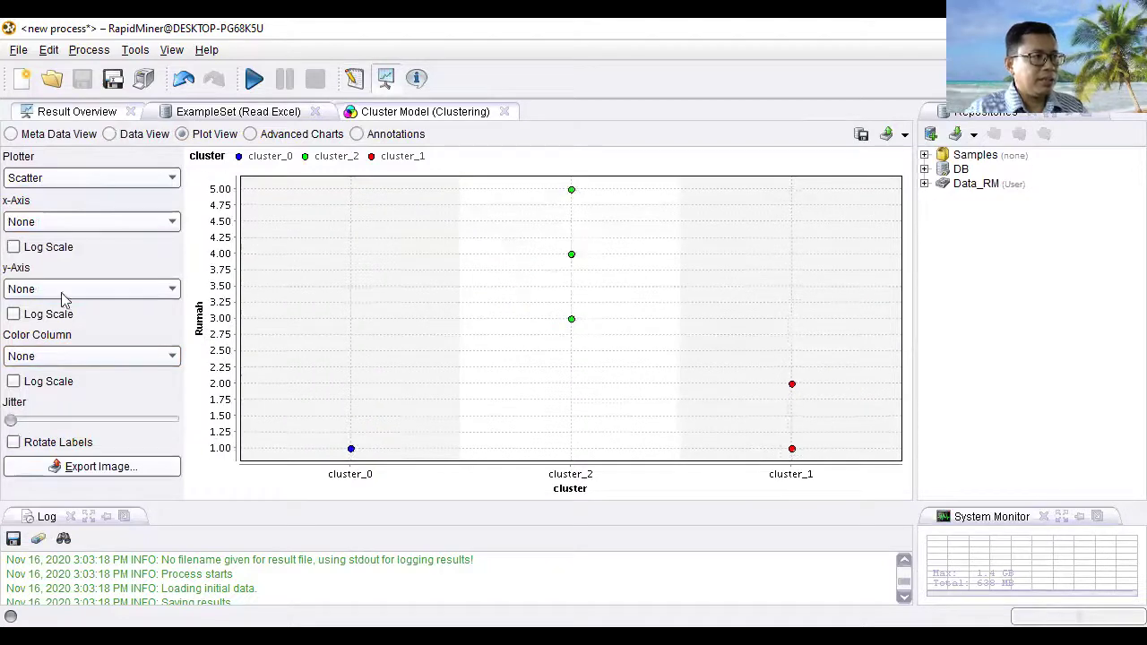
# - Set the scatter plot's x-axis, y-axis and color column to cluster and raise the jitter to about a third of its range
pyautogui.click(162, 230)
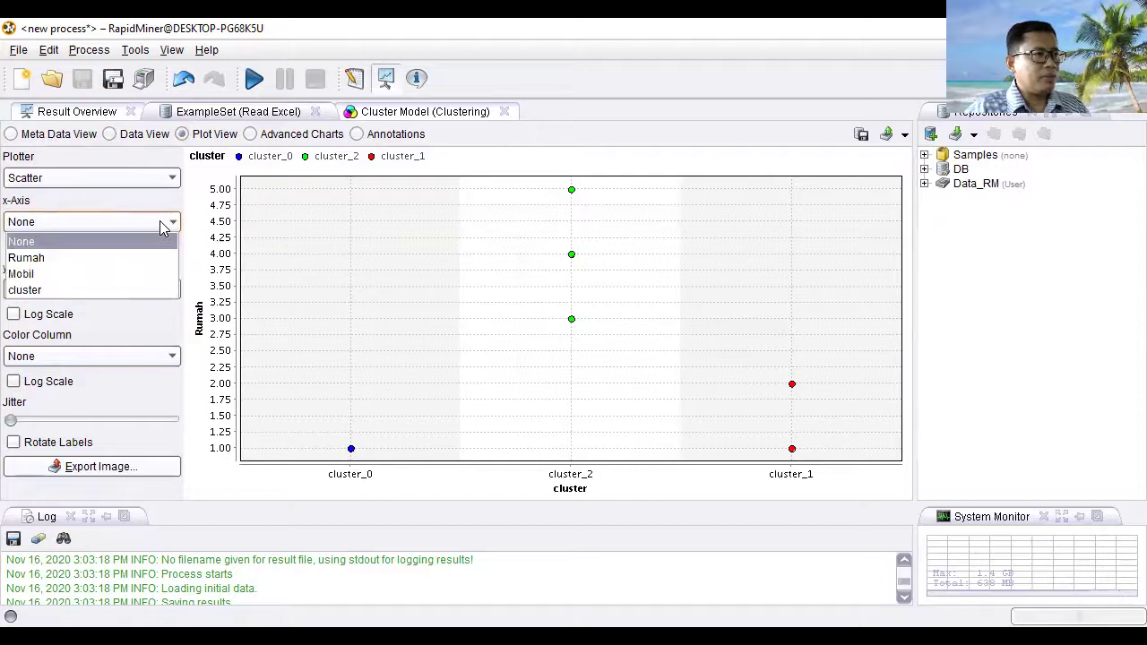
pyautogui.click(52, 290)
pyautogui.click(80, 291)
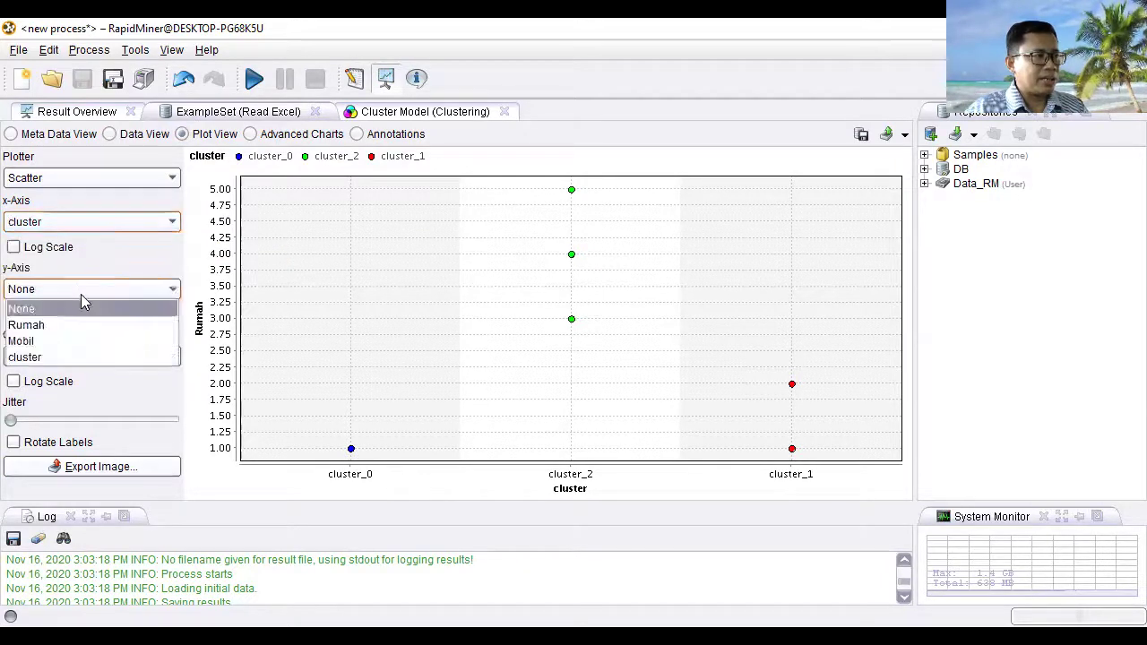
pyautogui.click(52, 358)
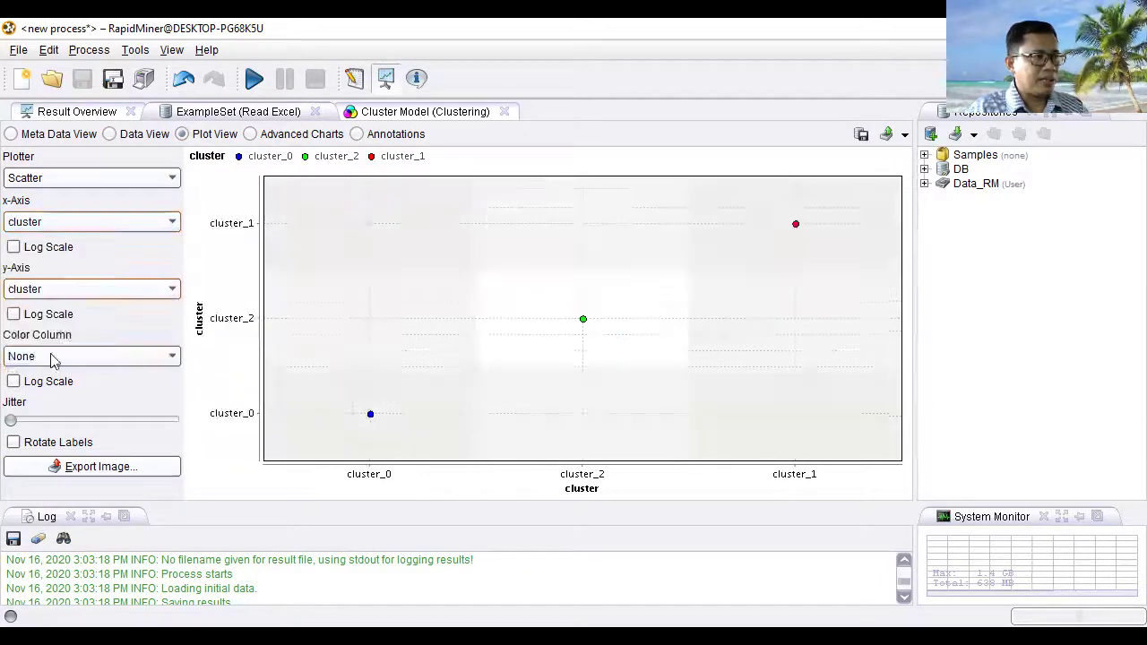
pyautogui.click(123, 358)
pyautogui.click(56, 426)
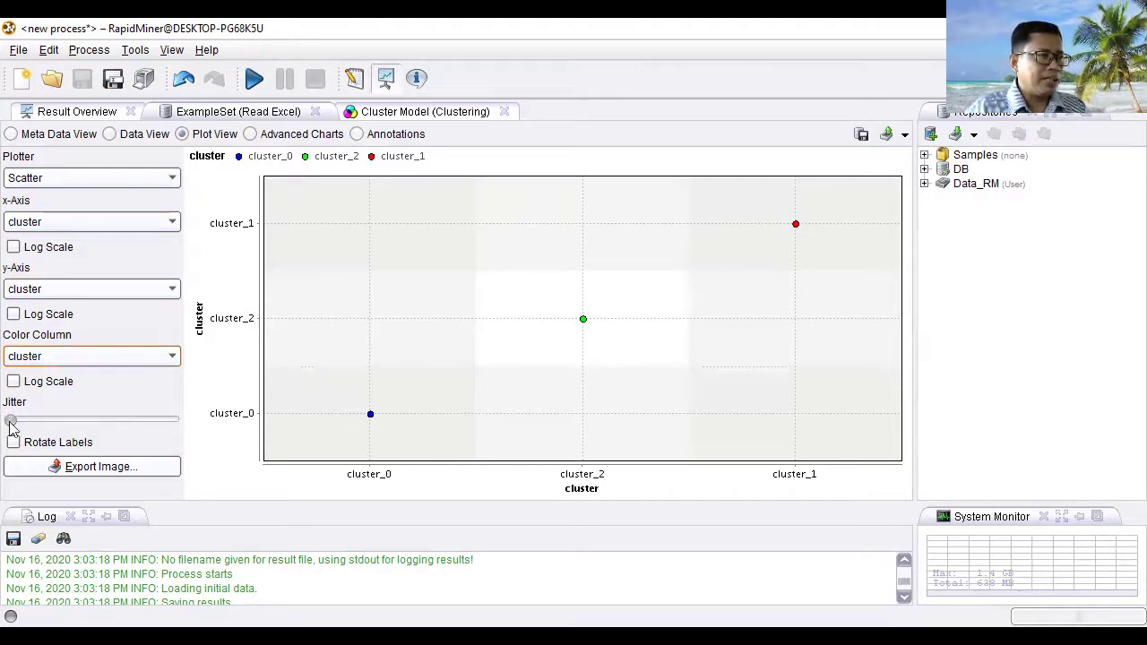
pyautogui.moveTo(10, 426); pyautogui.dragTo(58, 427)
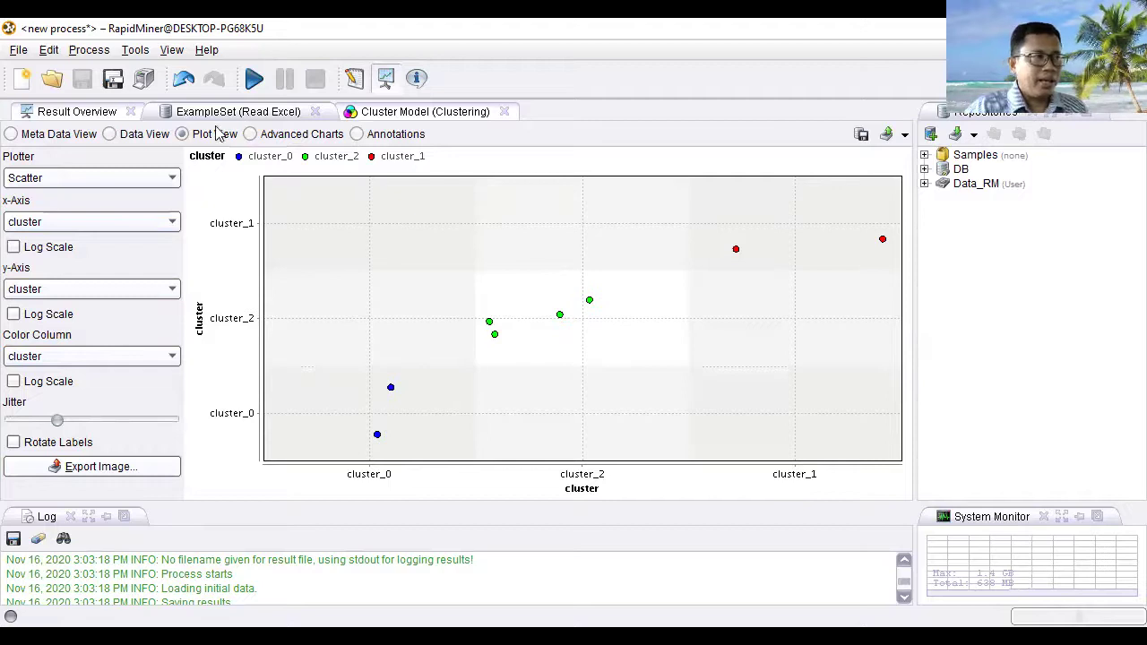
# - Examine the Cluster Model's text summary and expand cluster_0, cluster_1 and cluster_2 in Folder View to read their members
pyautogui.click(407, 111)
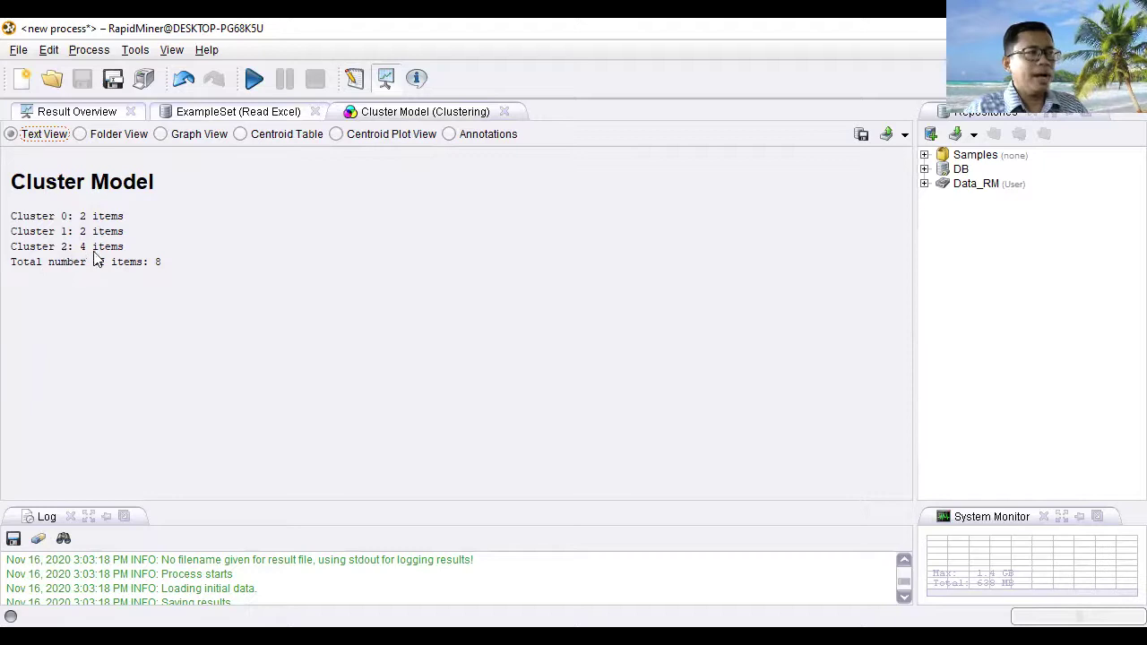
pyautogui.click(85, 135)
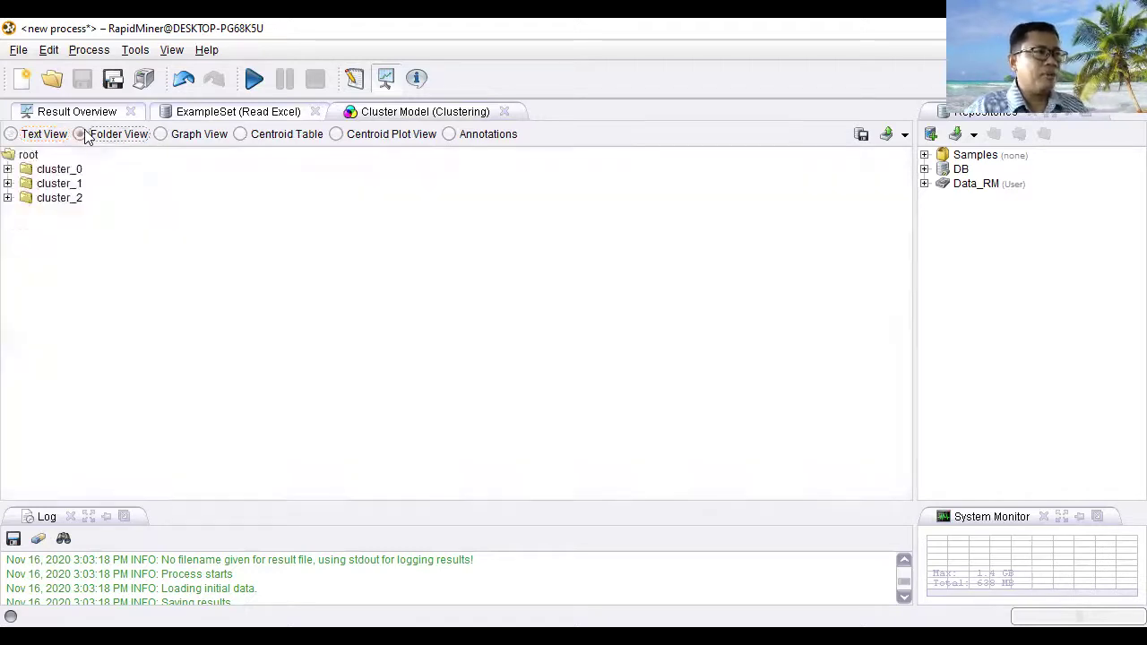
pyautogui.click(8, 170)
pyautogui.click(8, 170)
pyautogui.click(8, 170)
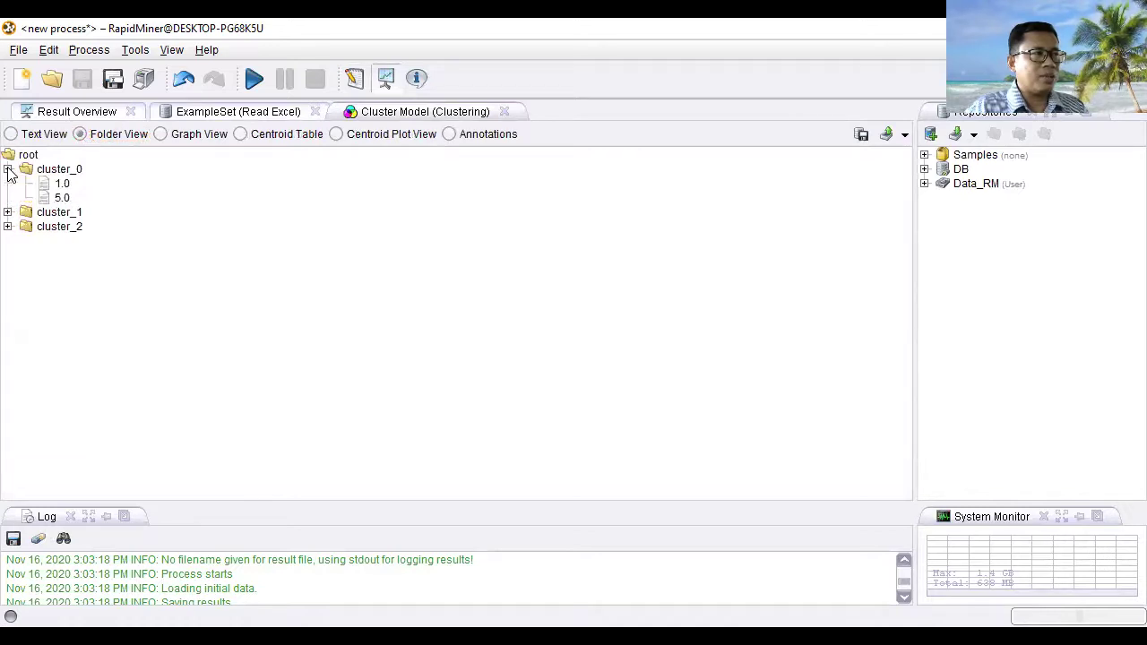
pyautogui.click(8, 212)
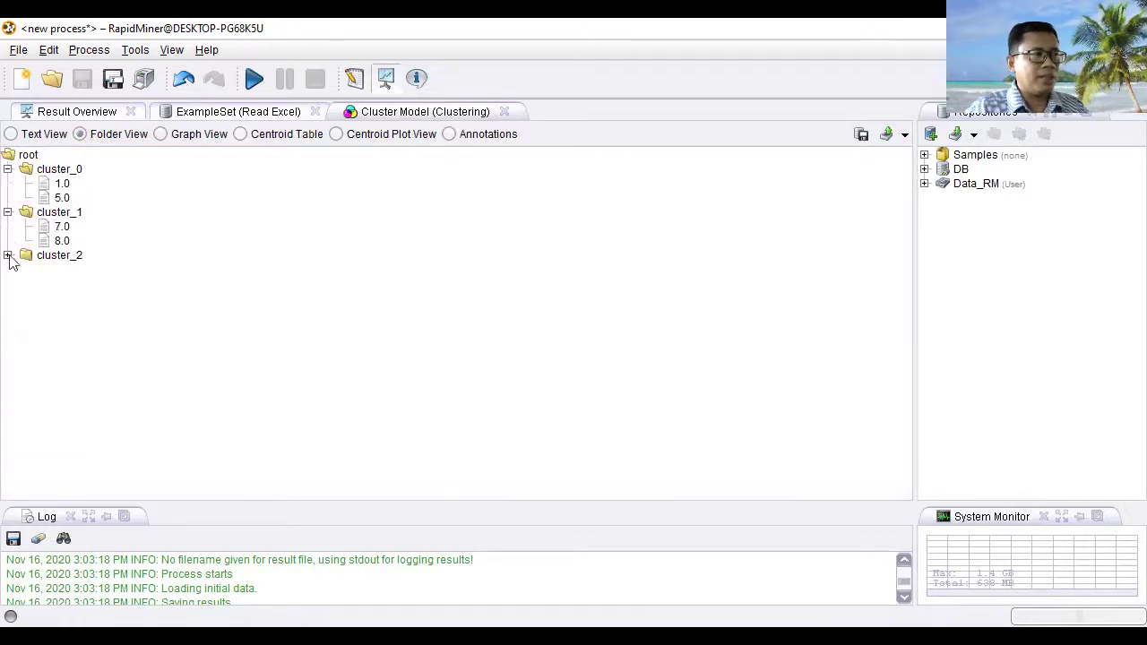
pyautogui.click(7, 256)
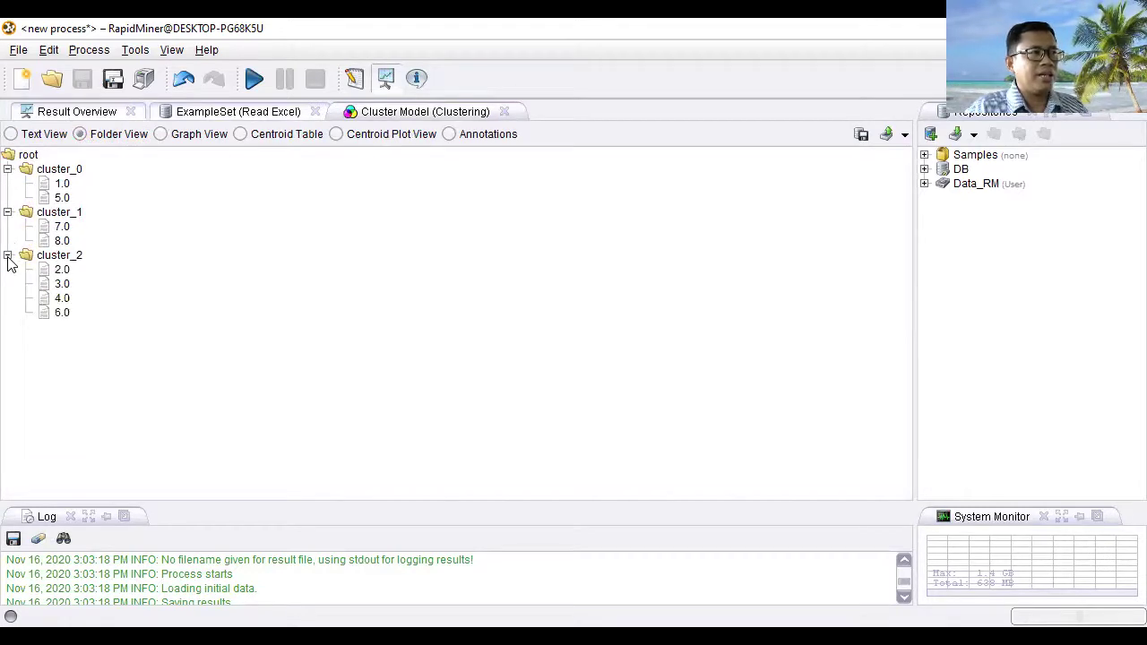
# - Show the Cluster Model in Graph View with the Tree (Tight) layout
pyautogui.click(165, 132)
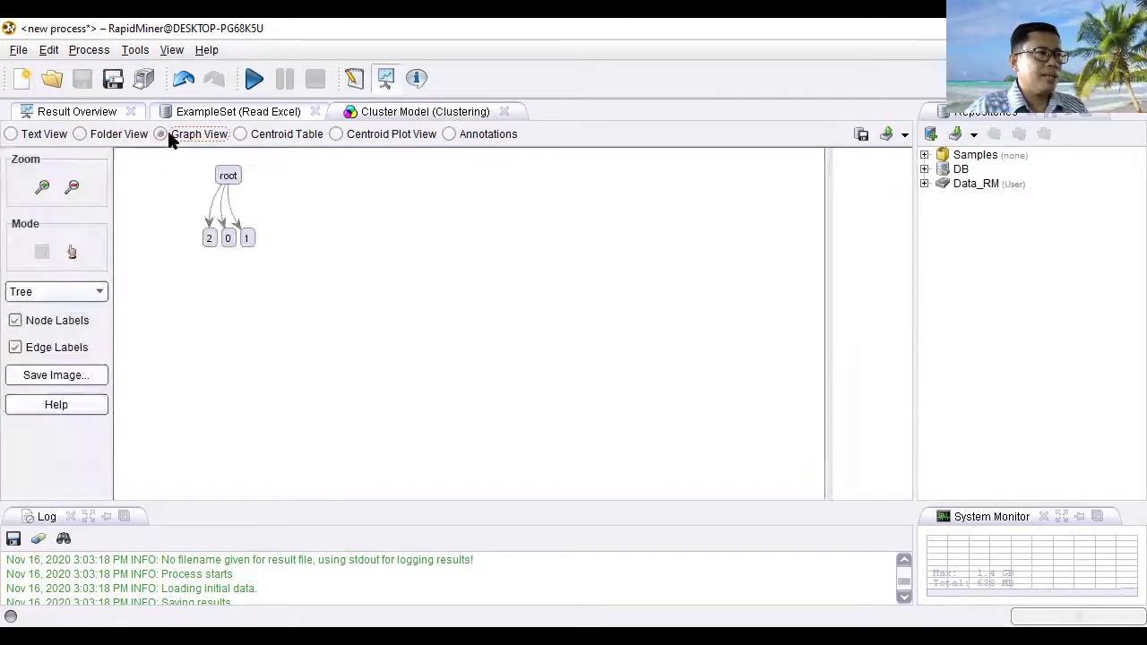
pyautogui.click(94, 294)
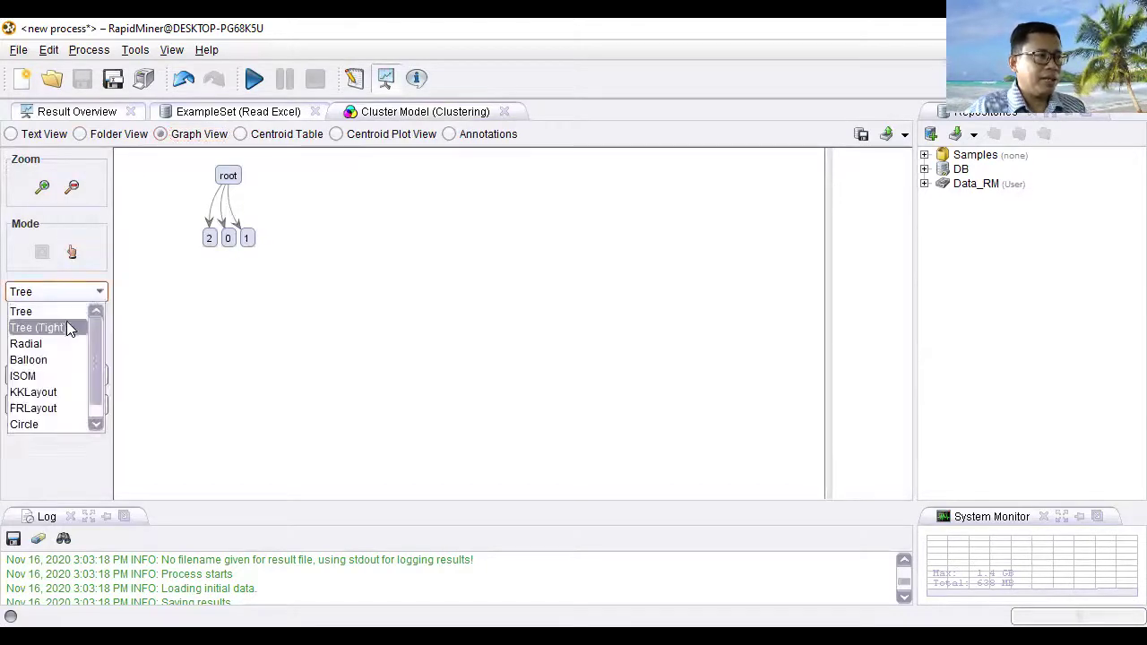
pyautogui.click(67, 325)
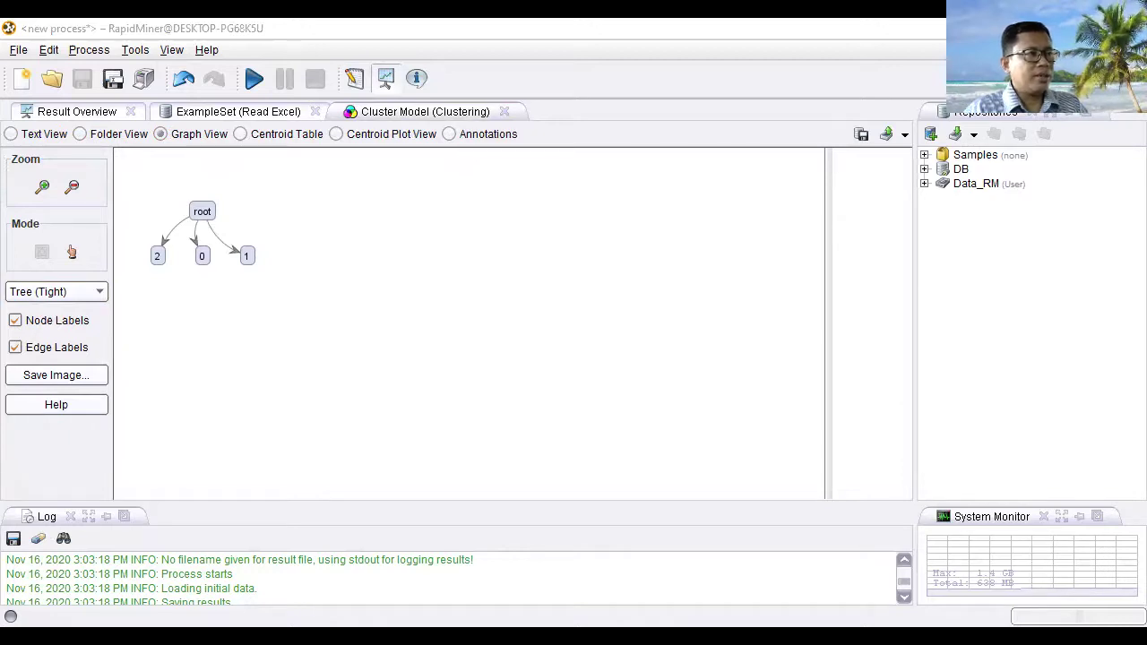
# - Examine the Cluster Model's Centroid Table, then review its Graph, Folder and Text Views again
pyautogui.click(273, 136)
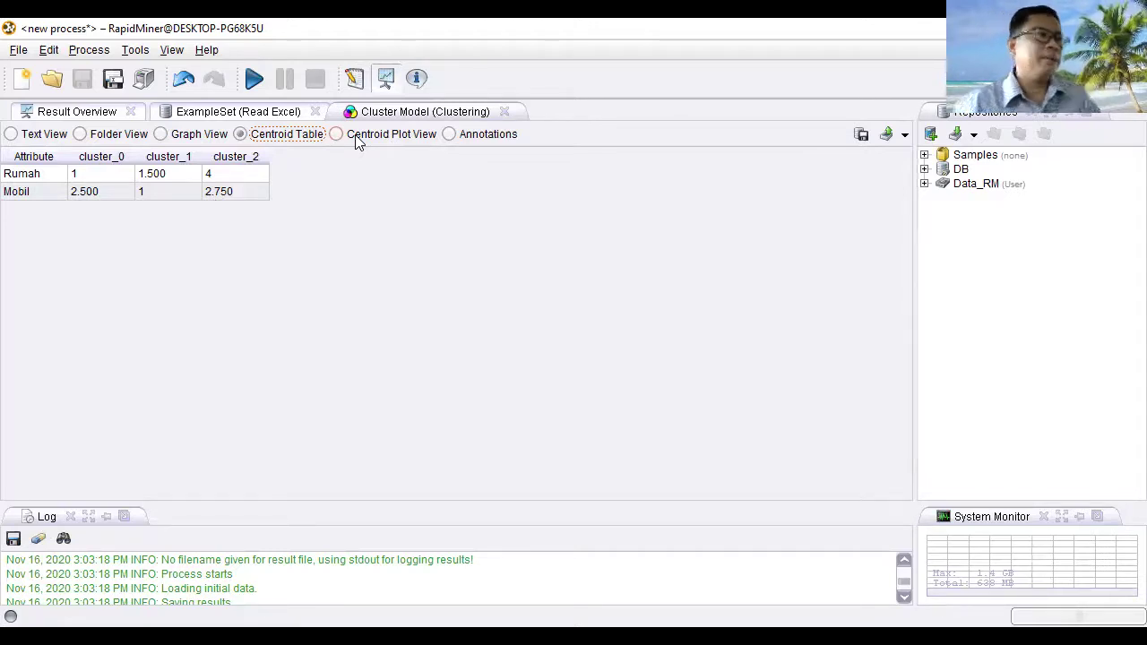
pyautogui.click(158, 135)
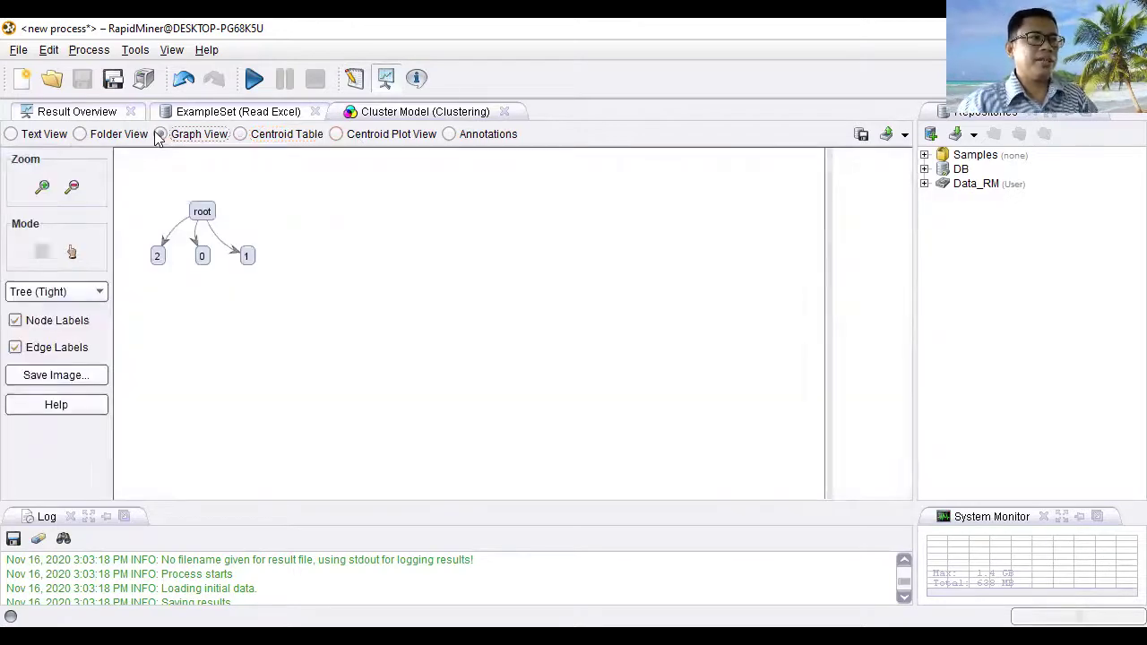
pyautogui.click(82, 134)
pyautogui.click(24, 139)
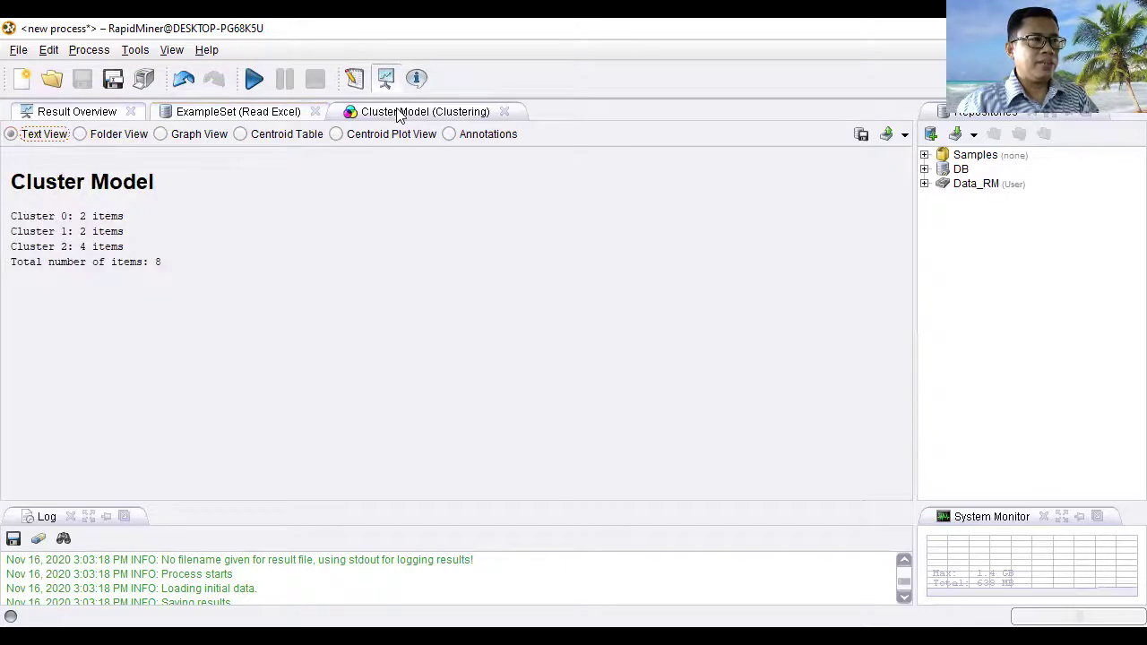
# - Return to the ExampleSet result and compare the cluster assignments in Data View with the scatter plot in Plot View
pyautogui.click(225, 113)
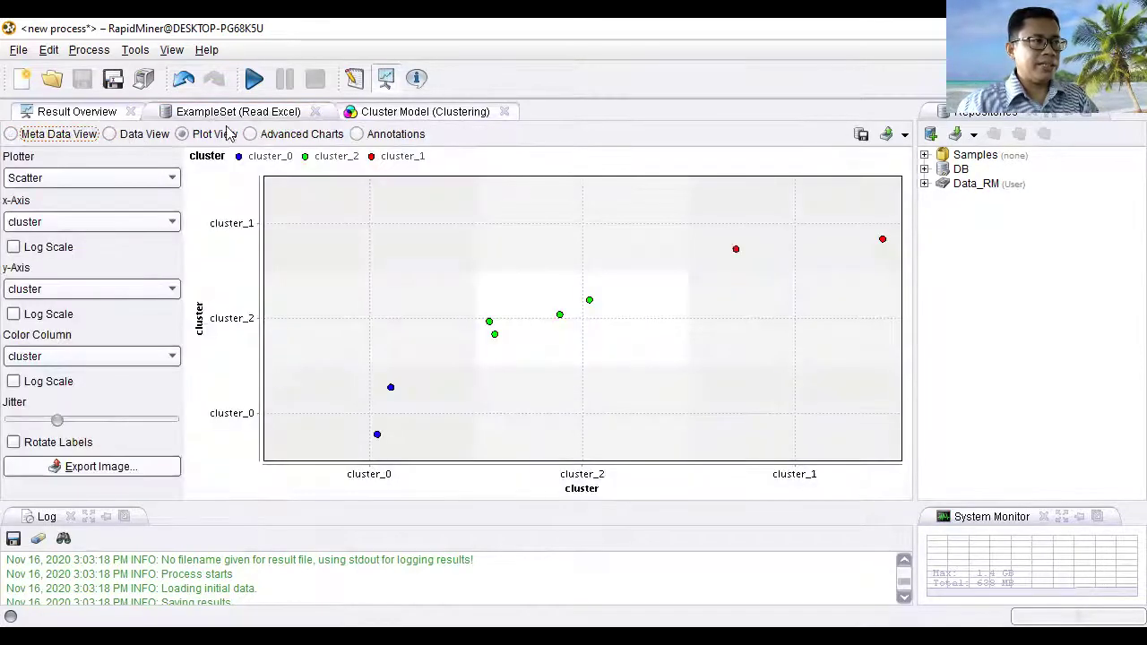
pyautogui.click(112, 134)
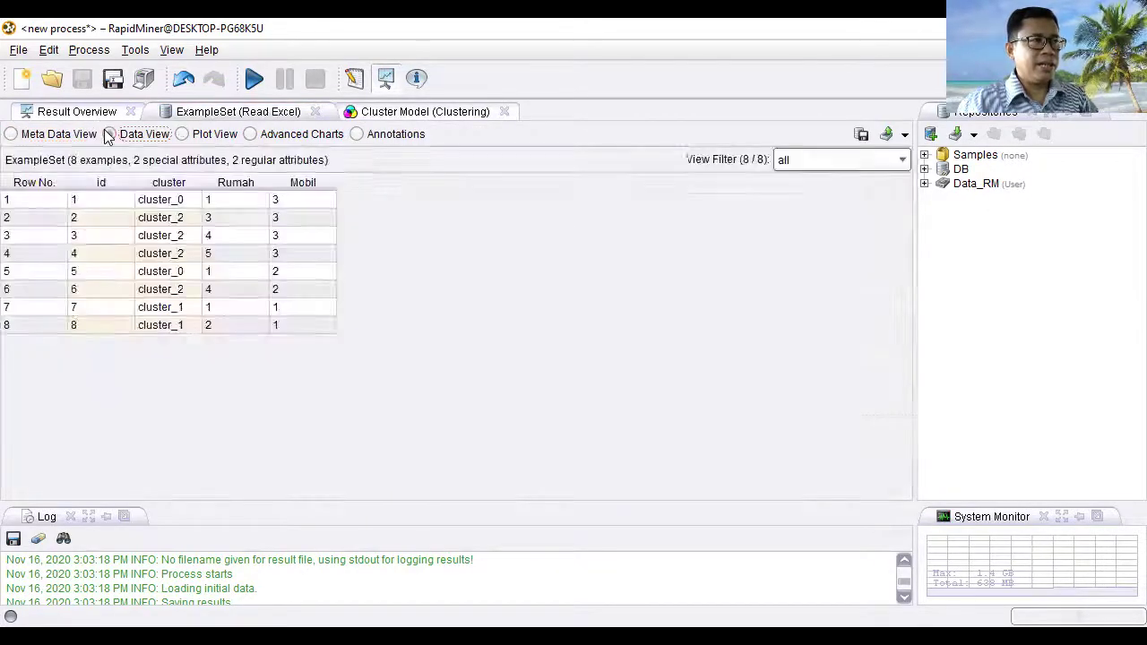
pyautogui.click(202, 136)
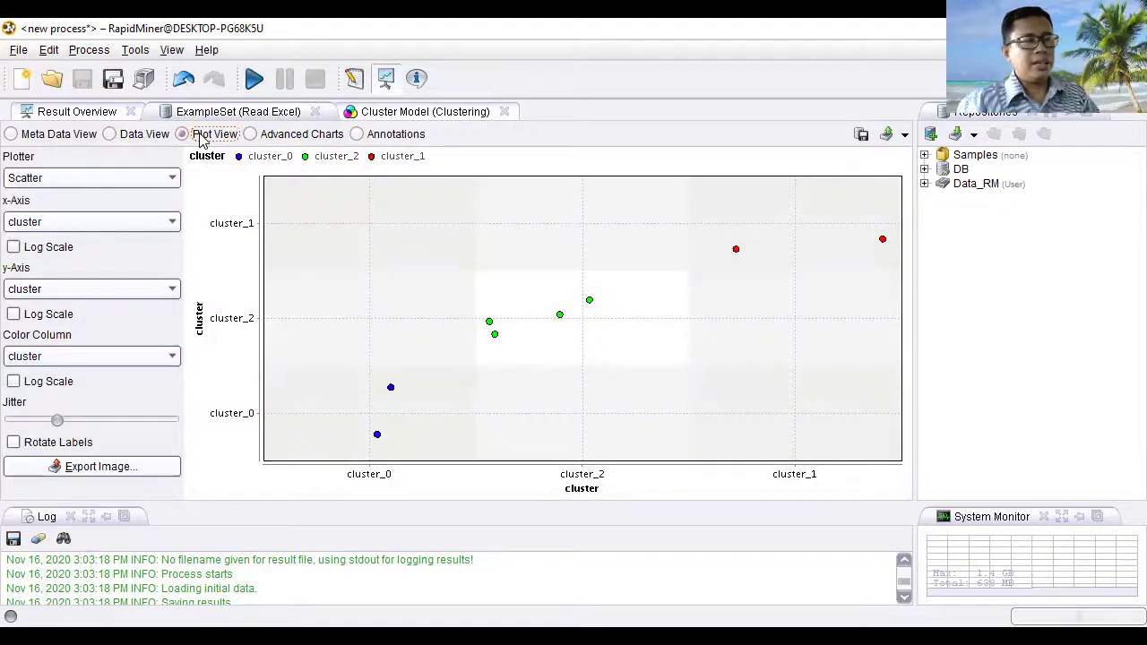